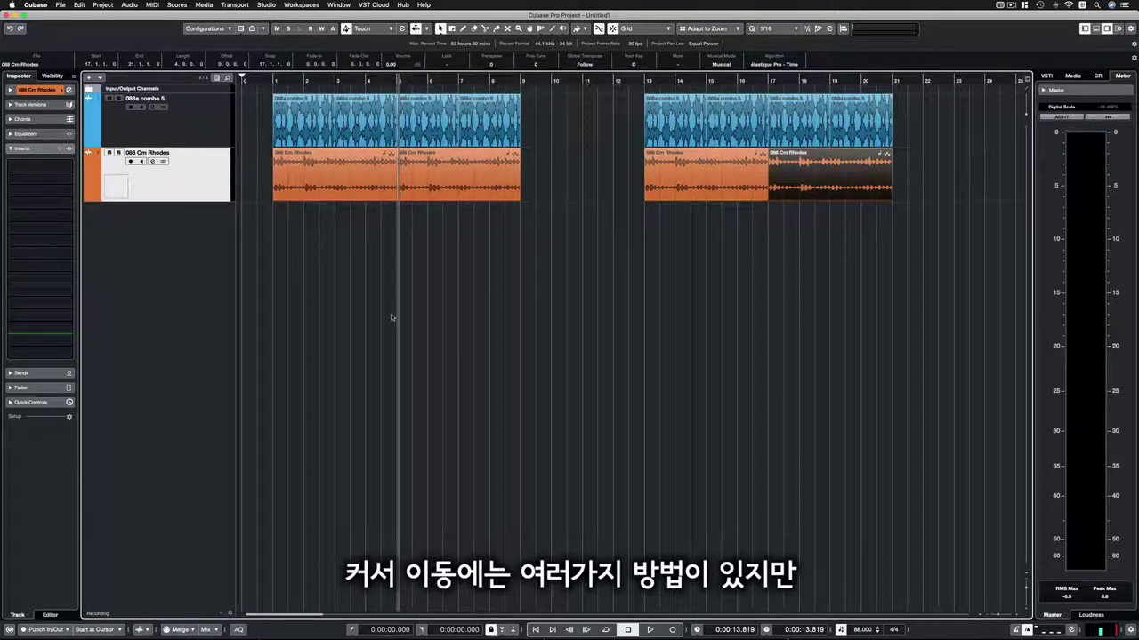
- Place the project cursor just before bar 1, play the arrangement briefly, and stop playback
{"action": "left_click", "coordinate": [271, 78]}
{"action": "key", "text": "space"}
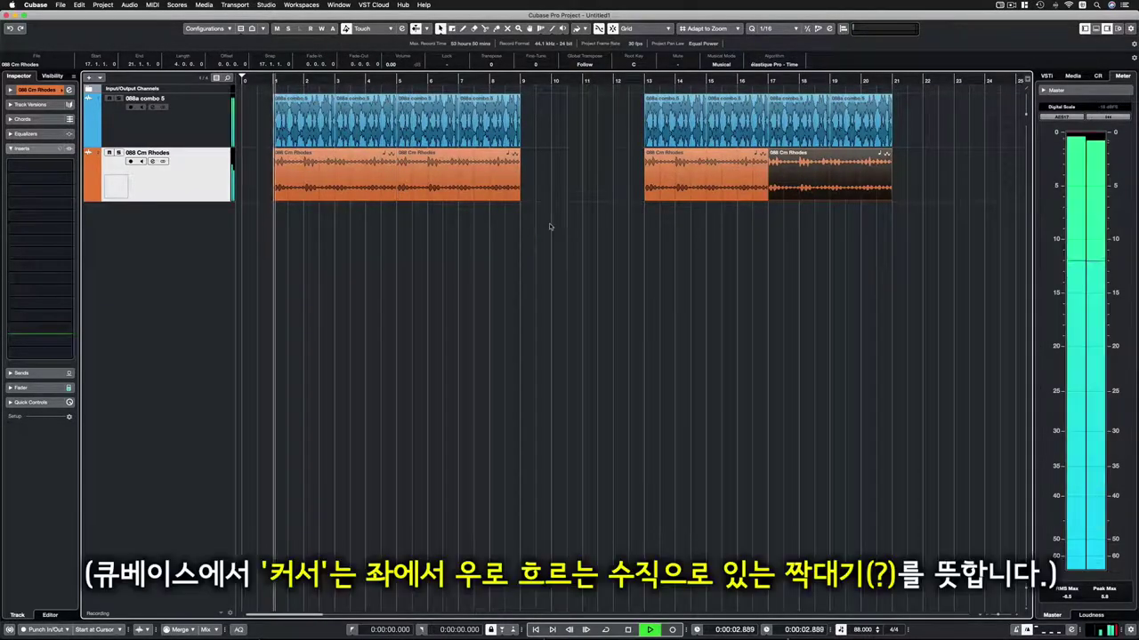
{"action": "key", "text": "space"}
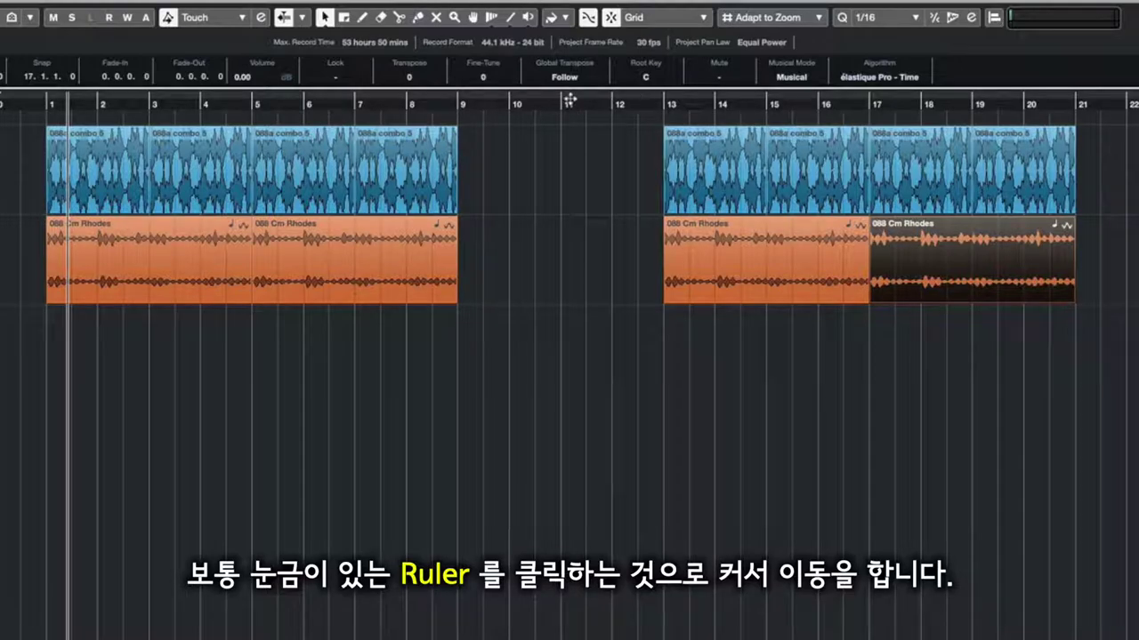
- Relocate the project cursor to a series of positions along the ruler, finishing at bar 13
{"action": "left_click", "coordinate": [663, 103]}
{"action": "left_click", "coordinate": [636, 104]}
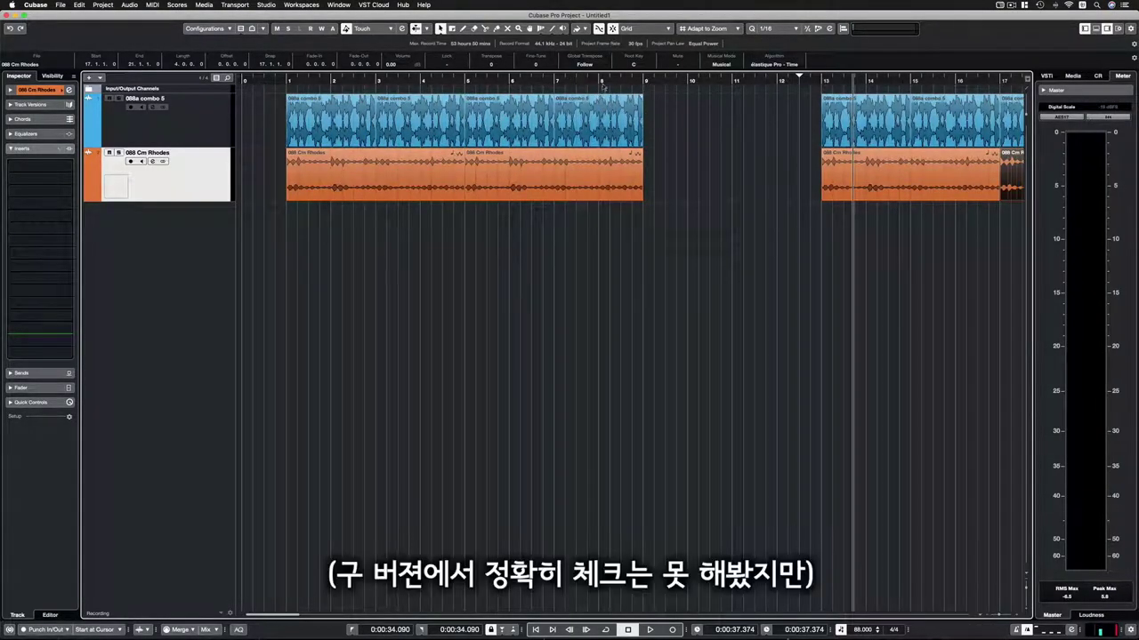
{"action": "left_click", "coordinate": [602, 78]}
{"action": "left_click", "coordinate": [489, 79]}
{"action": "left_click", "coordinate": [442, 78]}
{"action": "left_click", "coordinate": [691, 79]}
{"action": "left_click", "coordinate": [819, 79]}
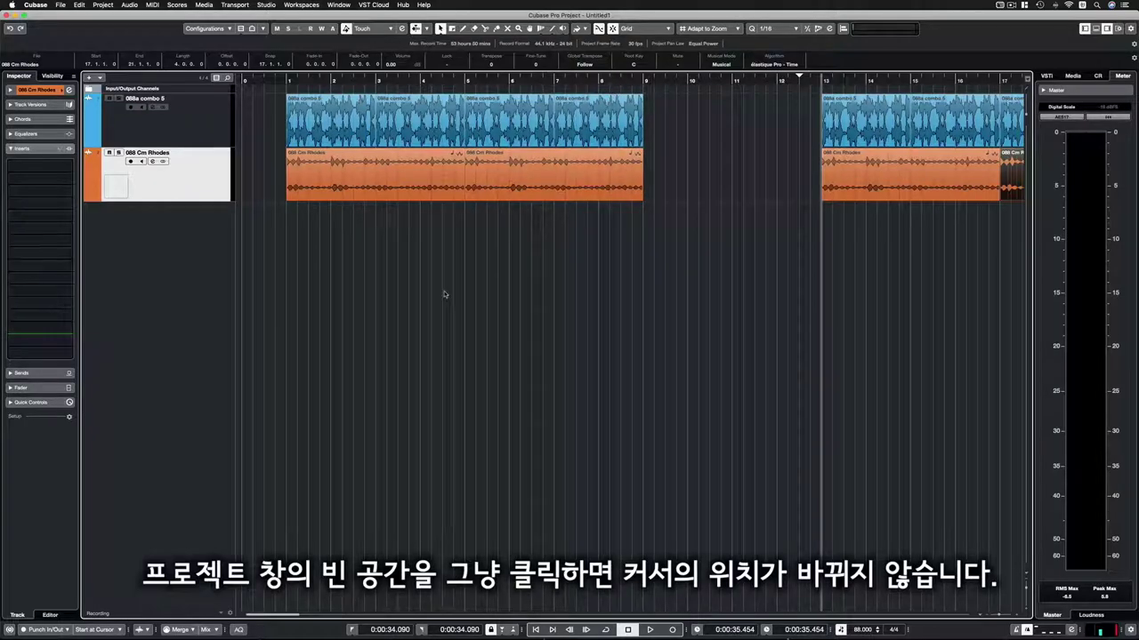
- Deselect the selected audio event, place the project cursor just before bar 1, and play the arrangement briefly
{"action": "left_click", "coordinate": [333, 325]}
{"action": "left_click", "coordinate": [285, 81]}
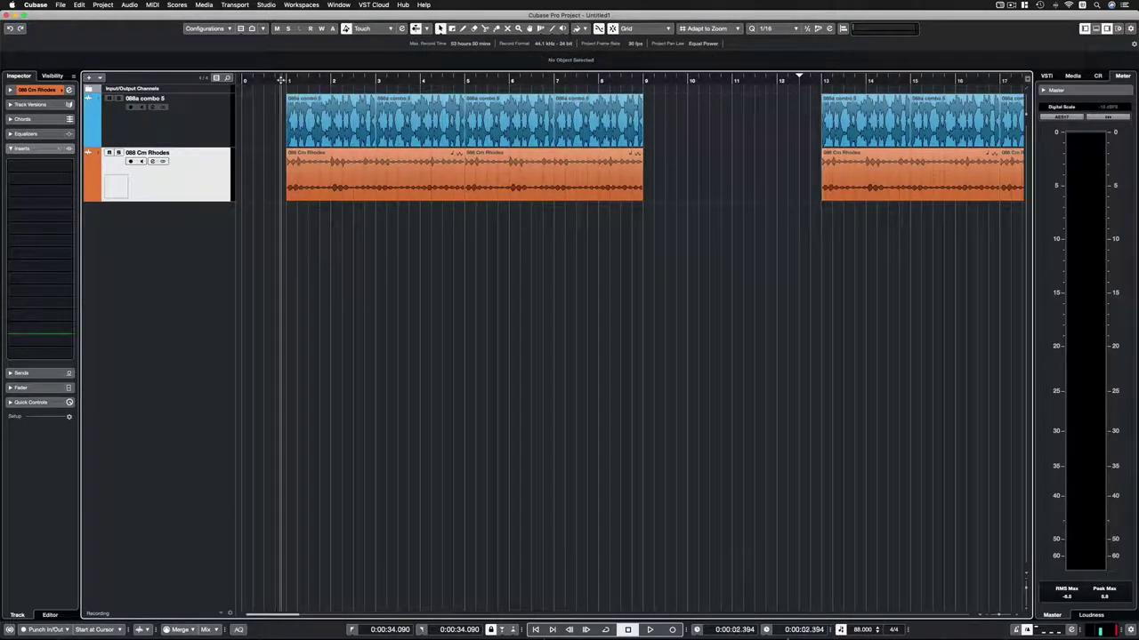
{"action": "key", "text": "space"}
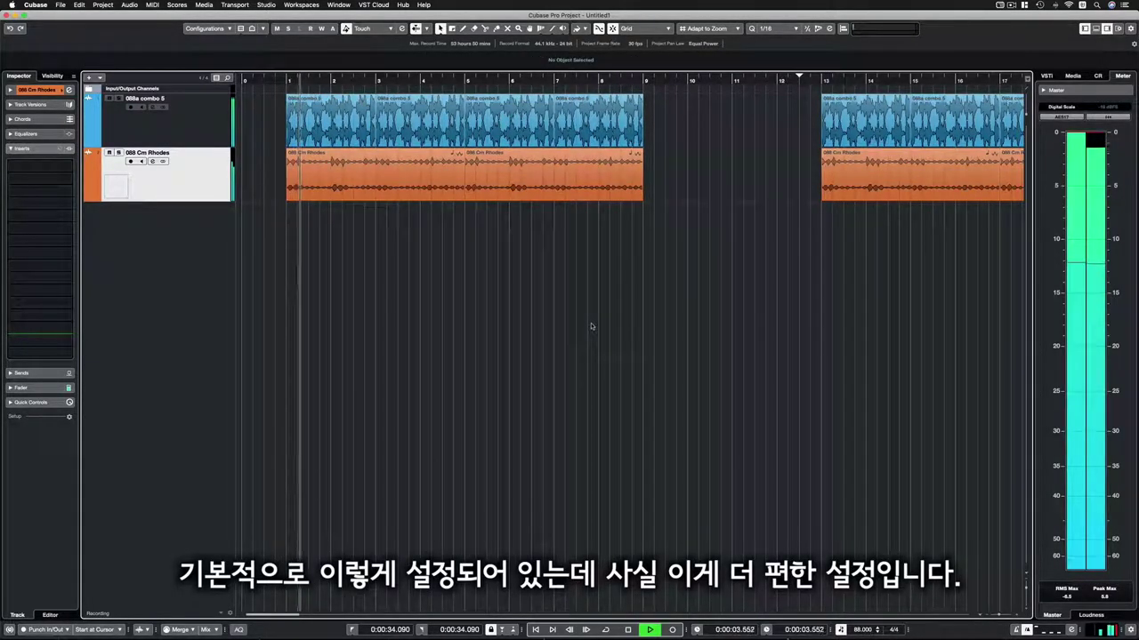
{"action": "key", "text": "space"}
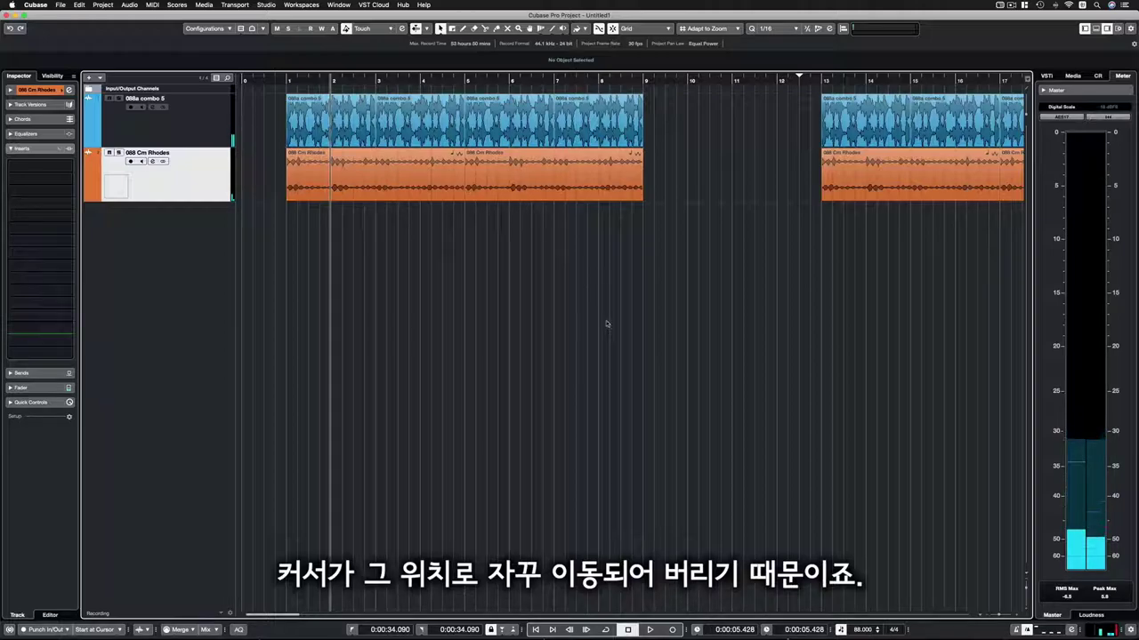
- Resume playback, relocate the cursor from empty arrangement space to about bar 8 and then near bar 14, and stop
{"action": "key", "text": "space"}
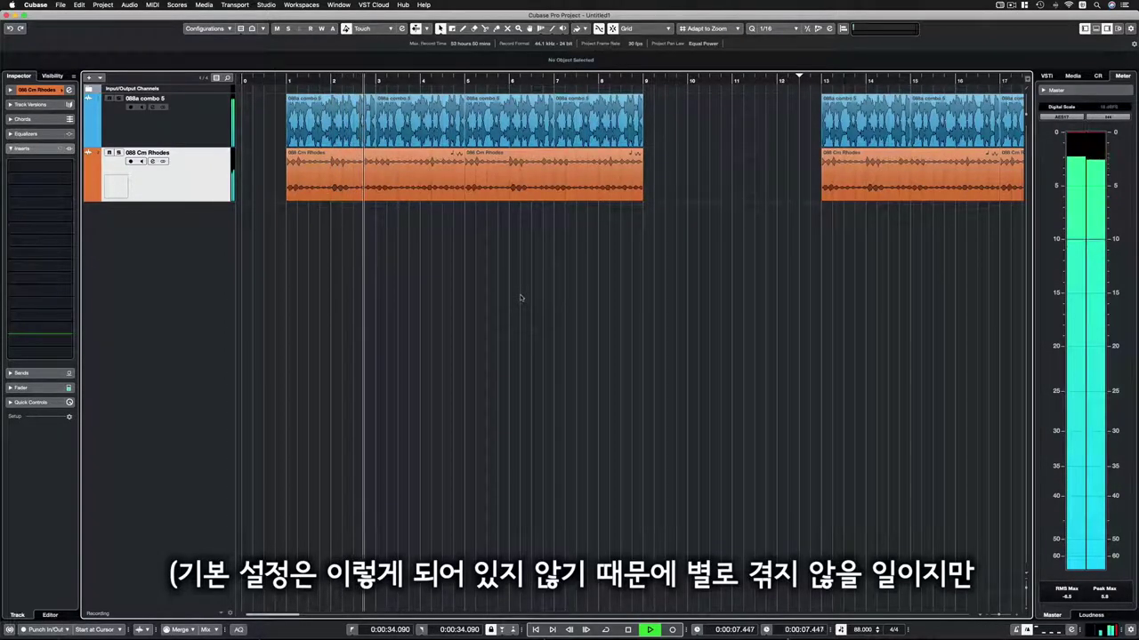
{"action": "left_click", "coordinate": [597, 337]}
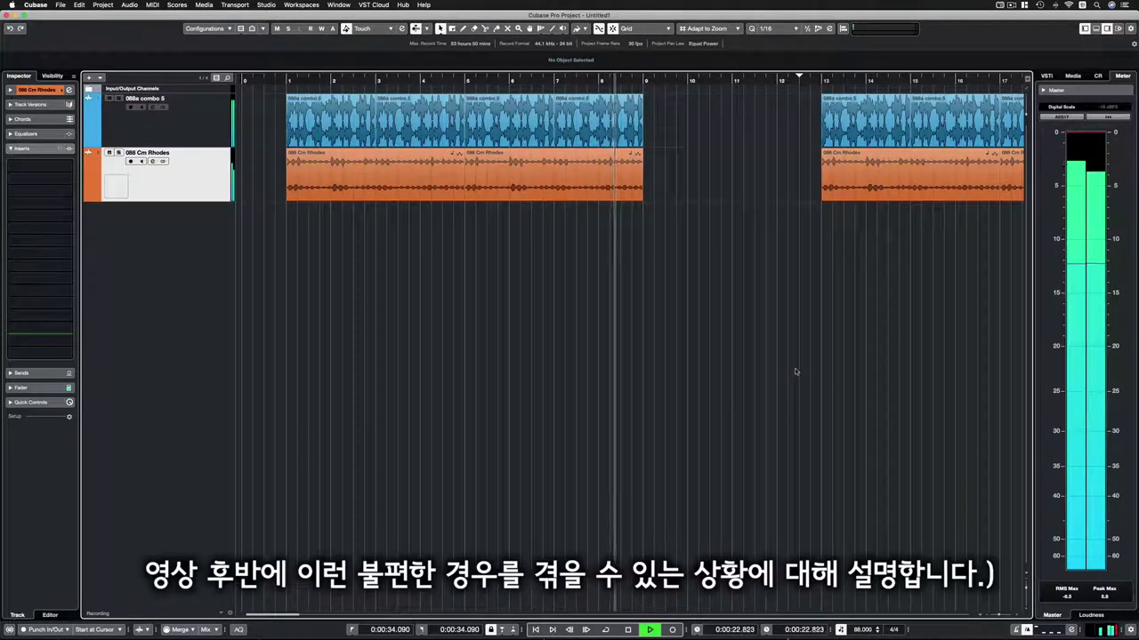
{"action": "left_click", "coordinate": [861, 385]}
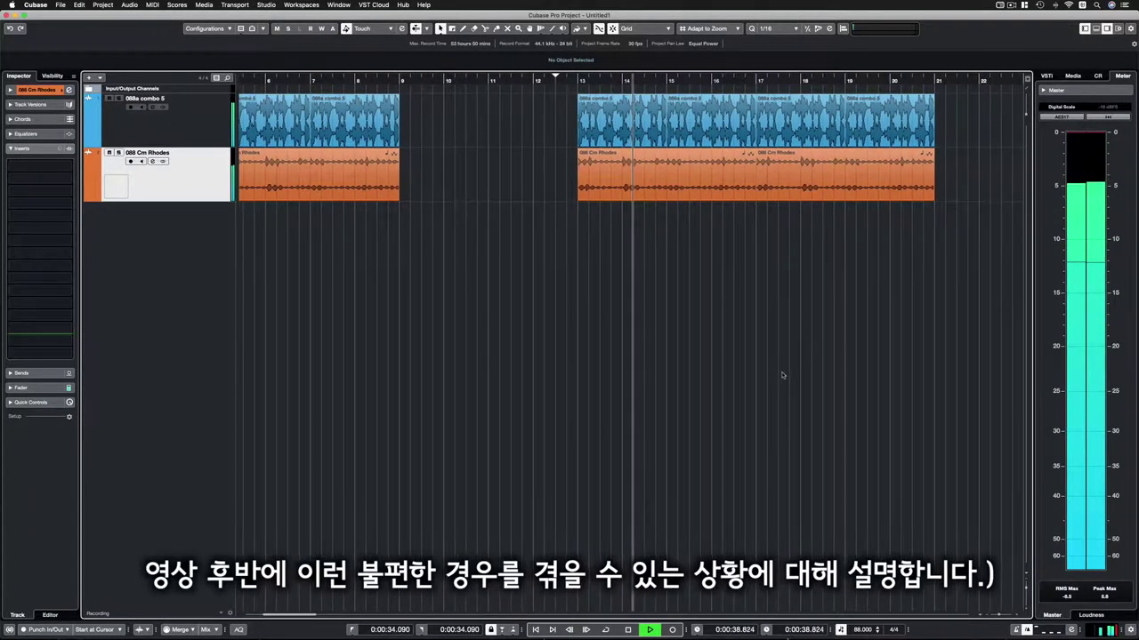
{"action": "key", "text": "space"}
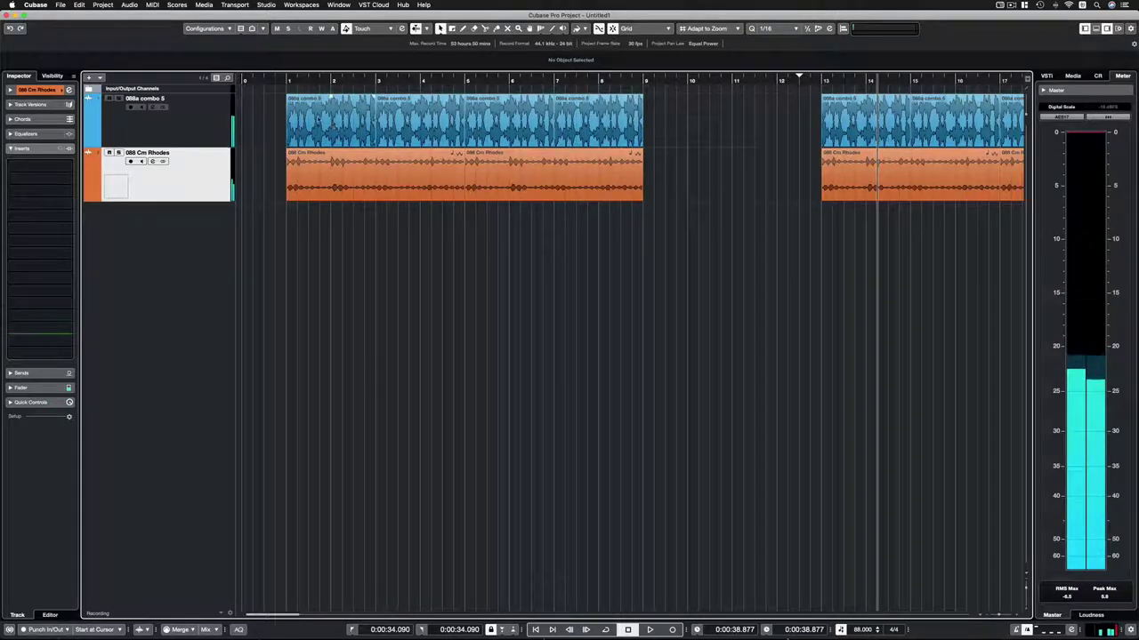
- Start playback from bar 1 and jump the cursor to about bar 13 from the empty space below the tracks
{"action": "left_click", "coordinate": [288, 81]}
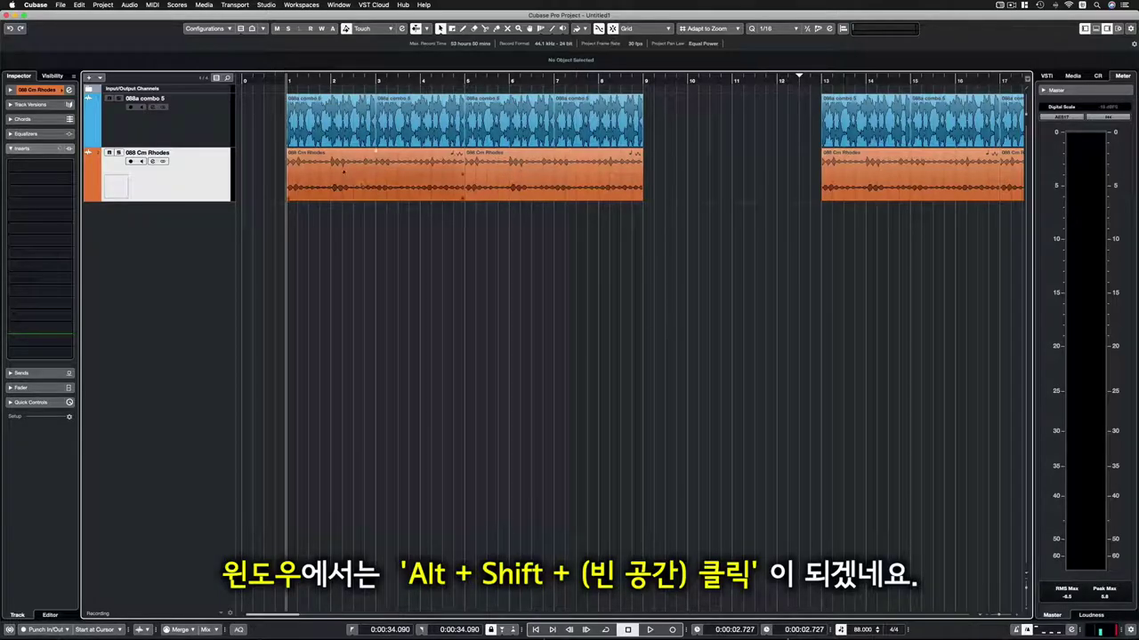
{"action": "key", "text": "space"}
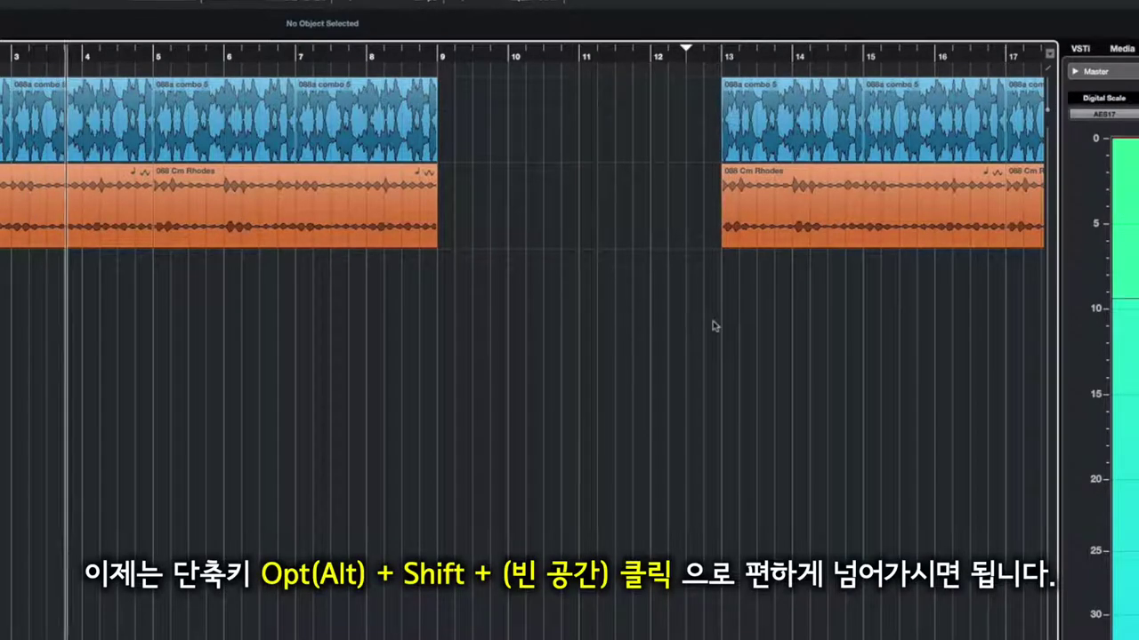
{"action": "left_click", "coordinate": [719, 454], "text": "alt+shift"}
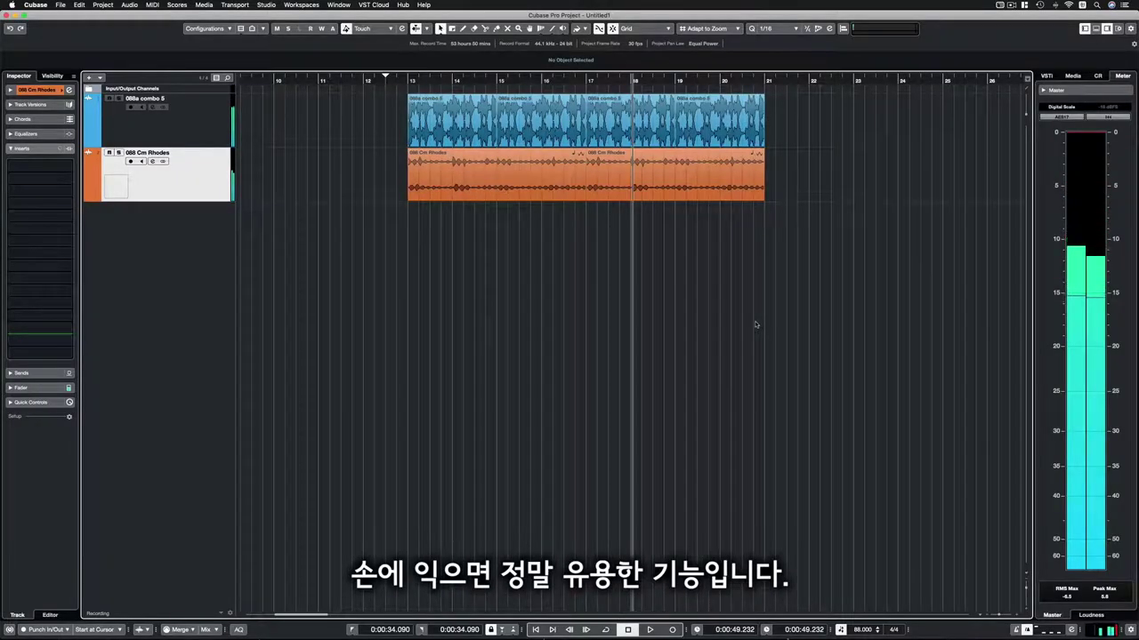
- Play from before bar 1, deselect in empty space near bar 8, jump the cursor to late in bar 13, and stop
{"action": "scroll", "coordinate": [755, 325], "scroll_direction": "left", "scroll_amount": 10}
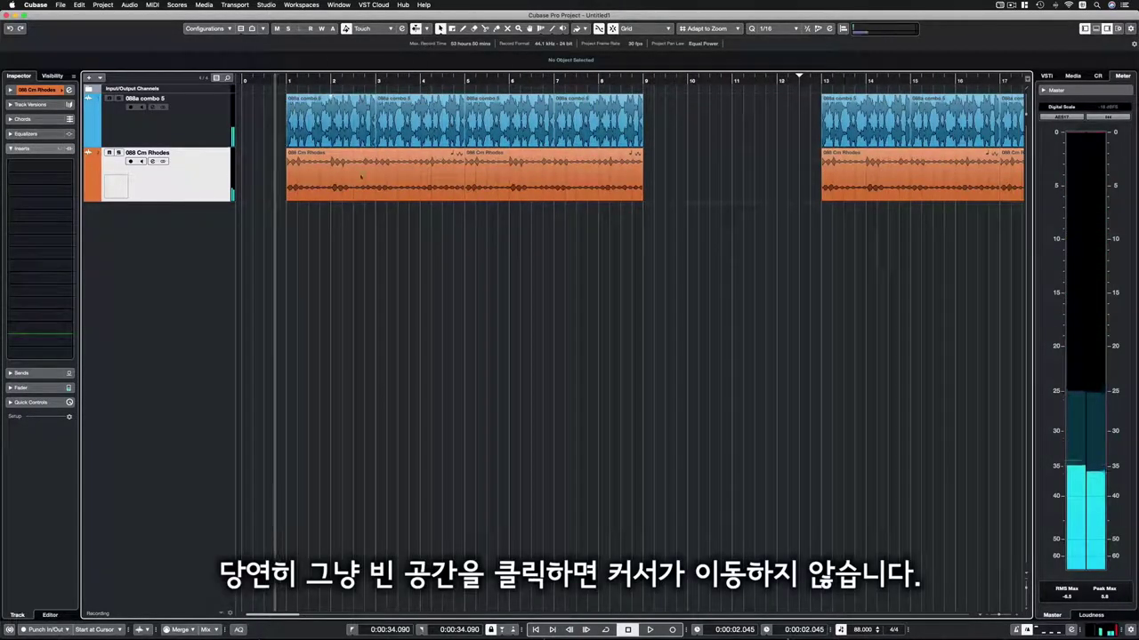
{"action": "key", "text": "space"}
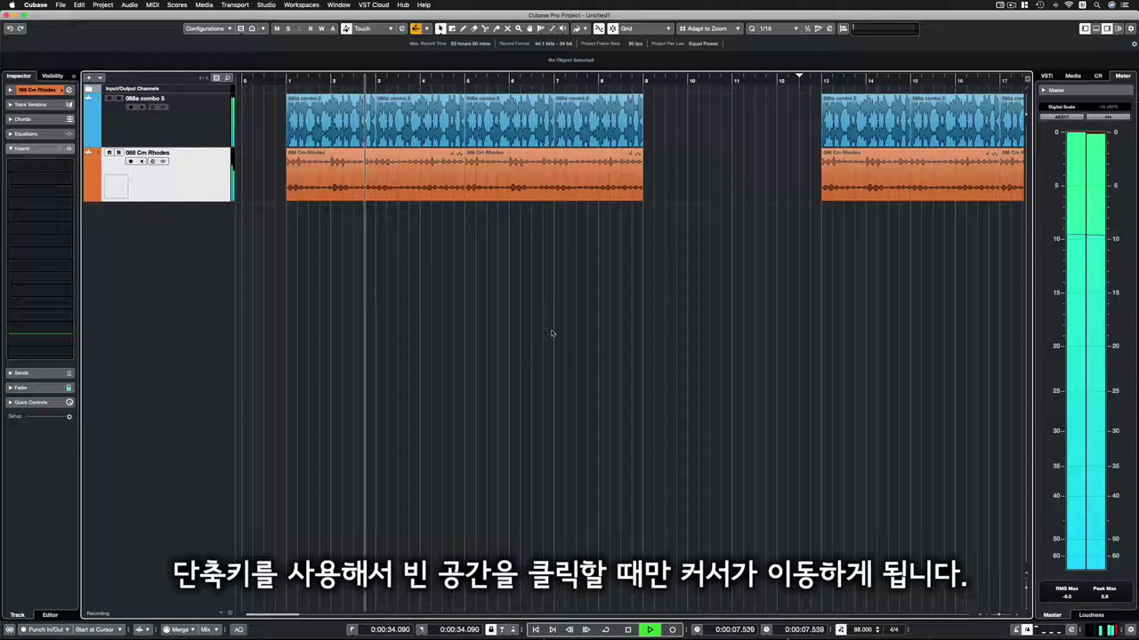
{"action": "left_click", "coordinate": [597, 336]}
{"action": "left_click", "coordinate": [855, 343], "text": "alt+shift"}
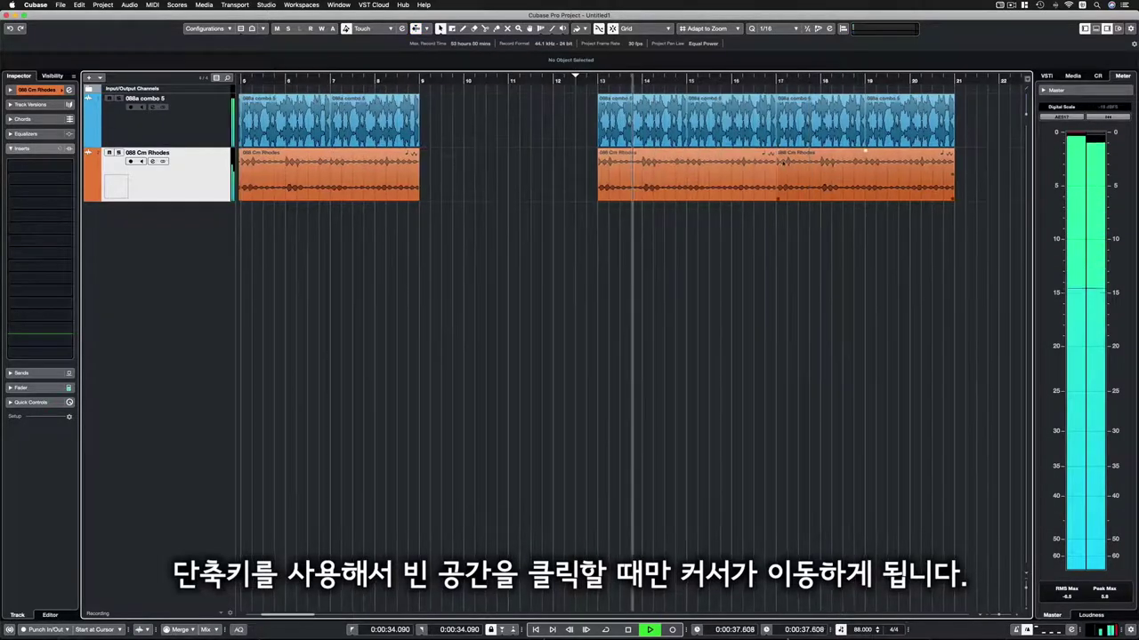
{"action": "key", "text": "space"}
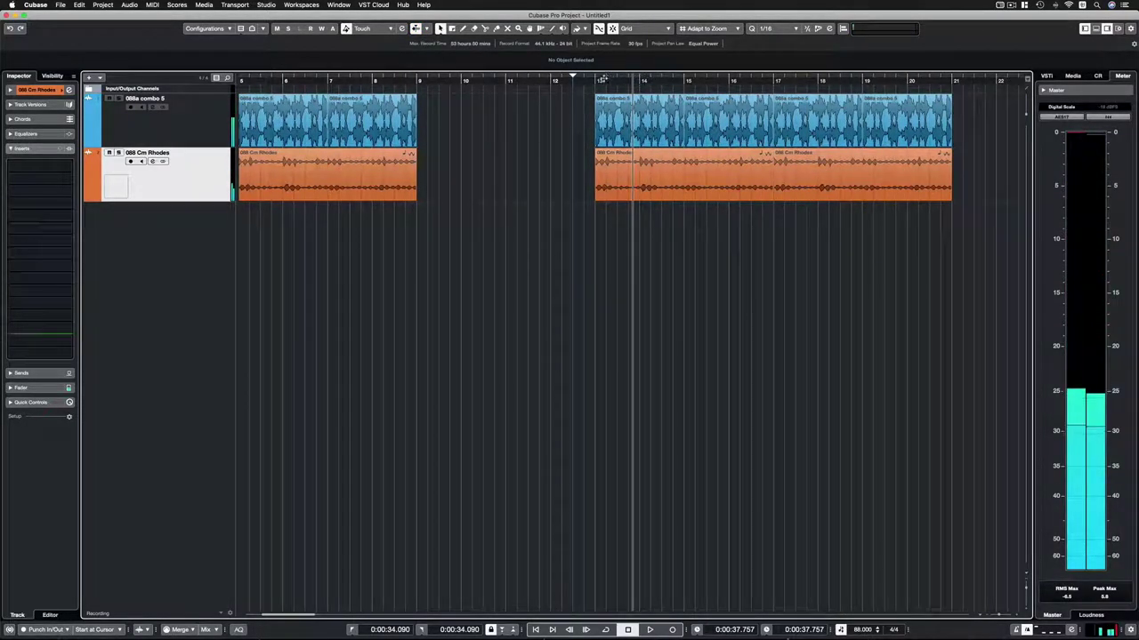
- Play the arrangement twice, once from bar 1 and once from just before it, stopping playback each time
{"action": "scroll", "coordinate": [711, 278], "scroll_direction": "left", "scroll_amount": 5}
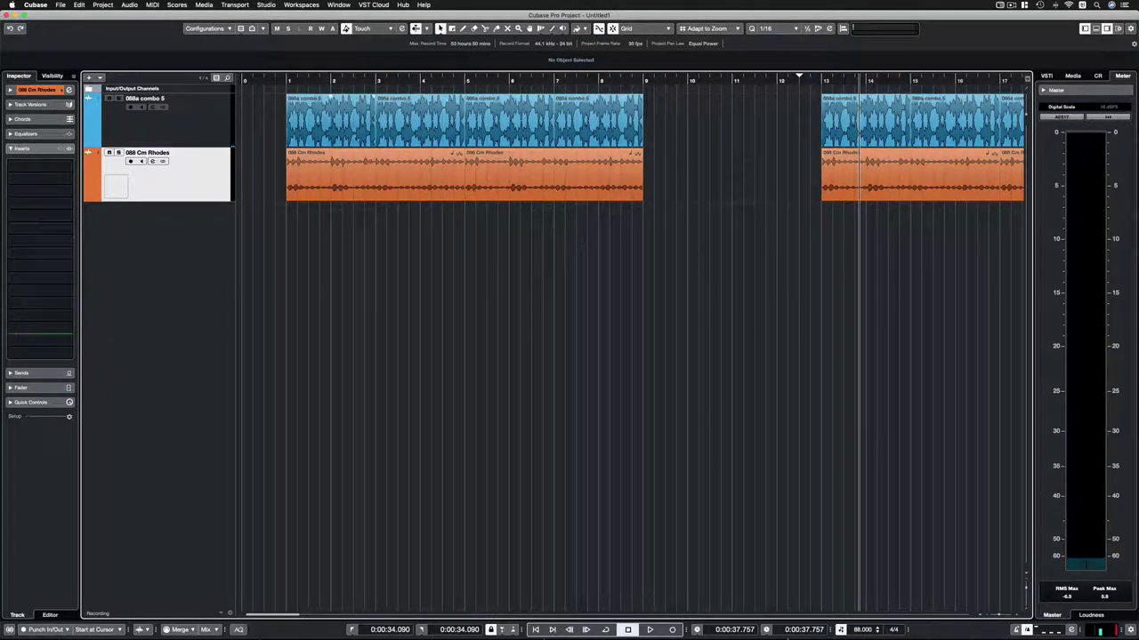
{"action": "left_click", "coordinate": [278, 78]}
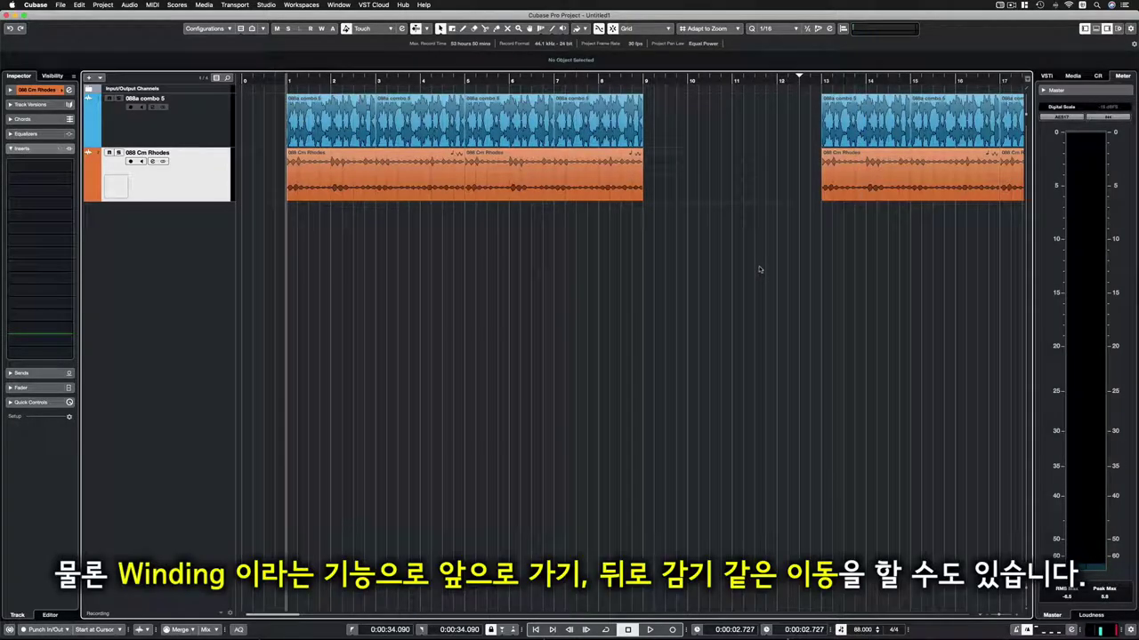
{"action": "key", "text": "space"}
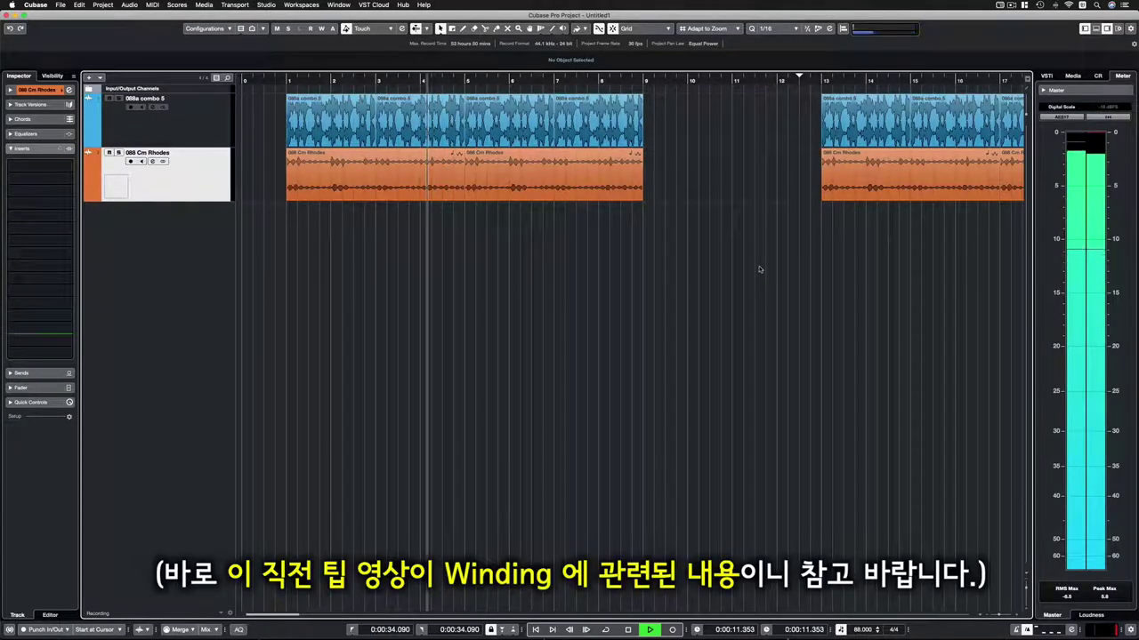
{"action": "key", "text": "space"}
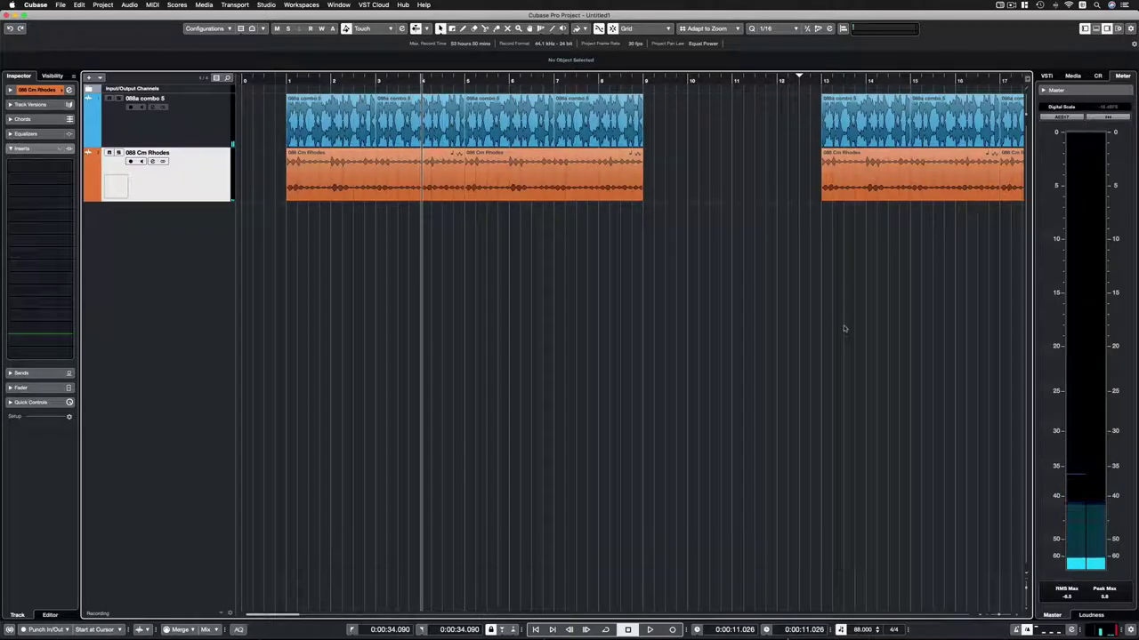
{"action": "left_click", "coordinate": [272, 82]}
{"action": "key", "text": "space"}
{"action": "key", "text": "space"}
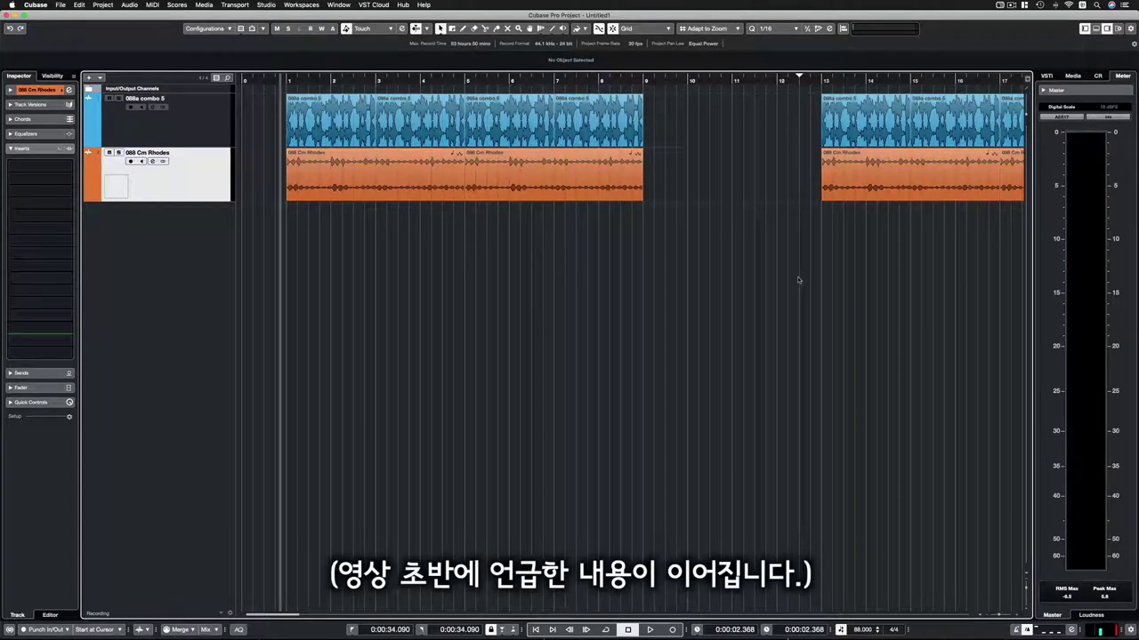
- Enable Locate when Clicked in Empty Space in the Transport preferences and accept the change
{"action": "left_click", "coordinate": [34, 6]}
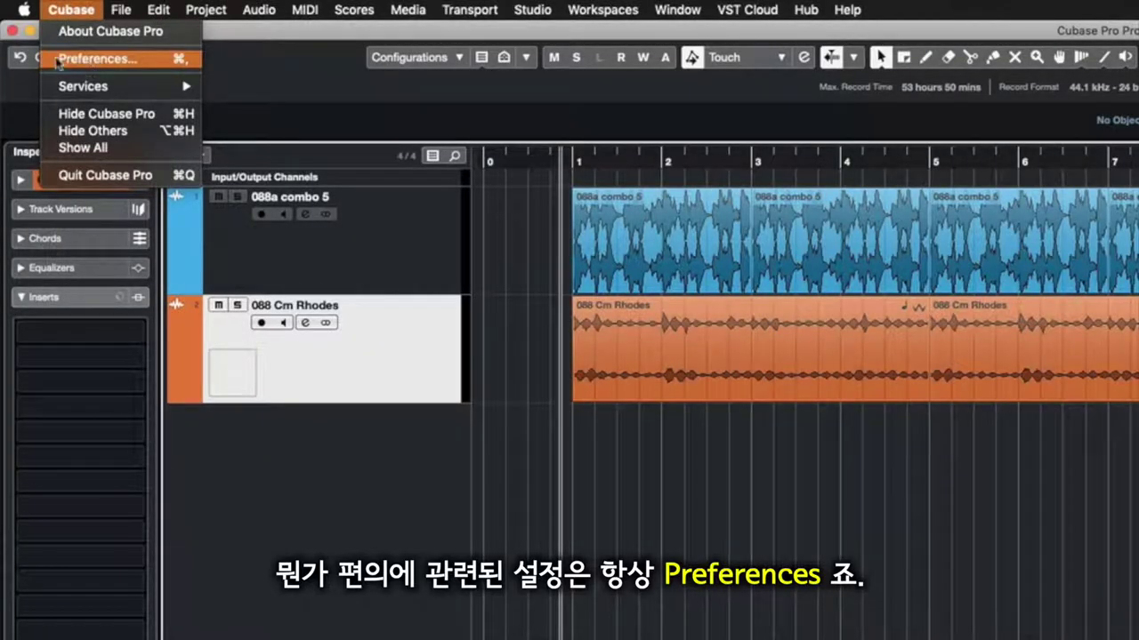
{"action": "left_click", "coordinate": [98, 59]}
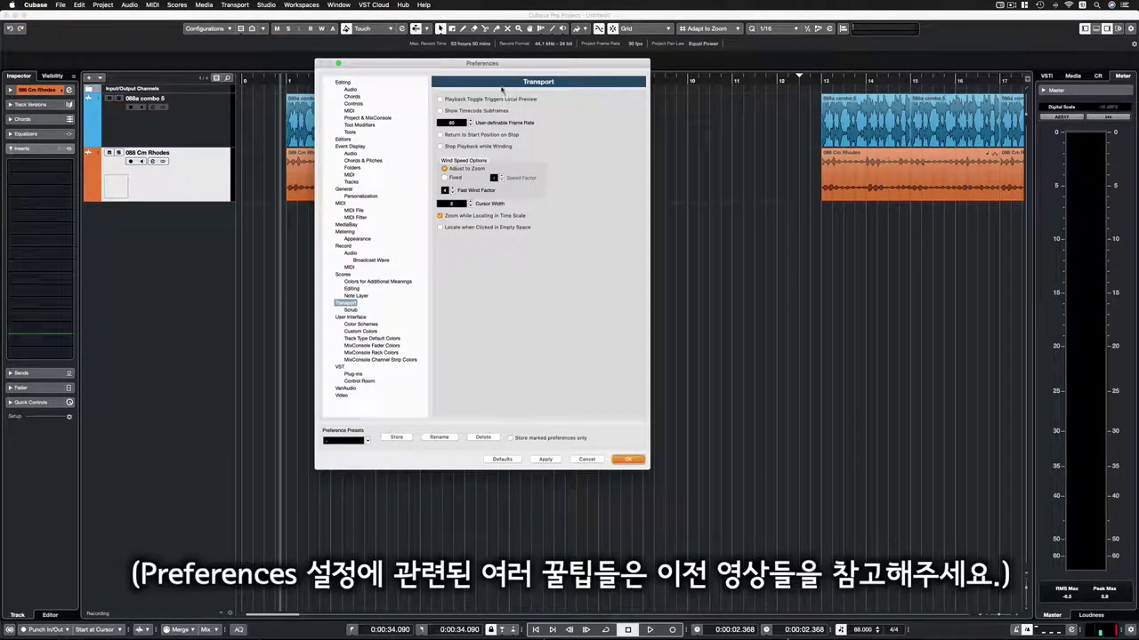
{"action": "left_click_drag", "start_coordinate": [482, 64], "coordinate": [542, 70]}
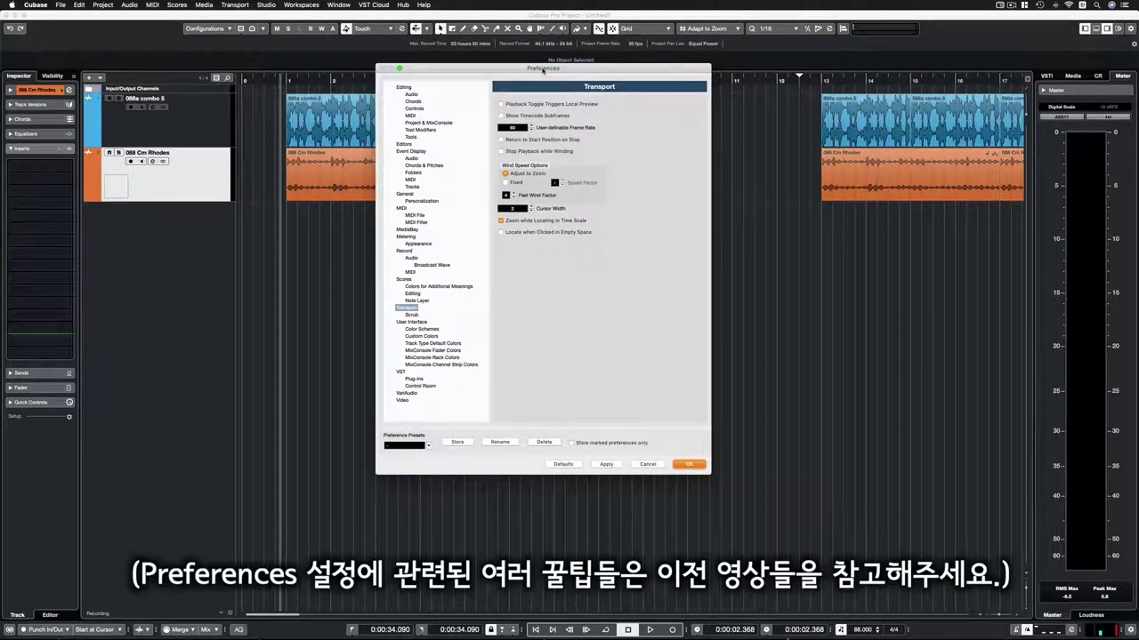
{"action": "left_click_drag", "start_coordinate": [542, 69], "coordinate": [525, 58]}
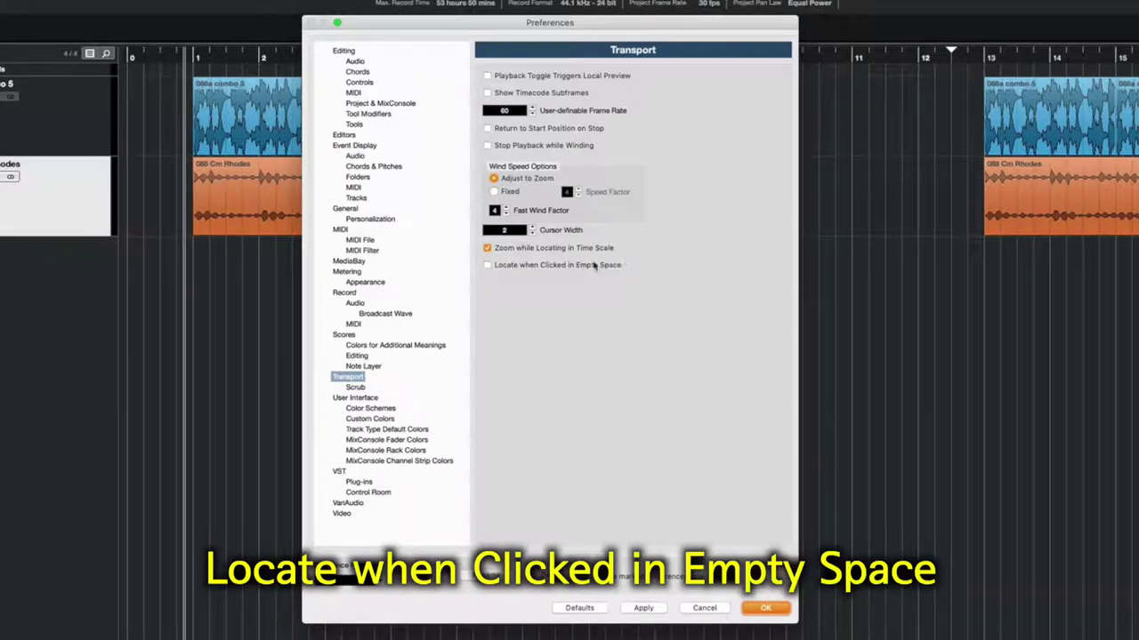
{"action": "left_click", "coordinate": [490, 266]}
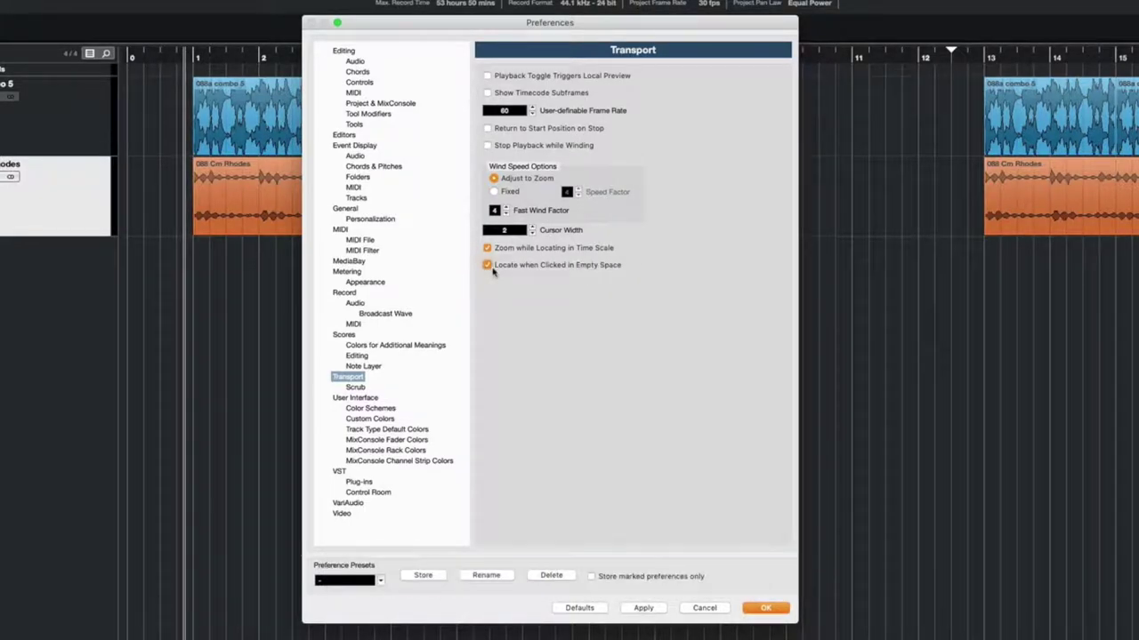
{"action": "left_click", "coordinate": [764, 608]}
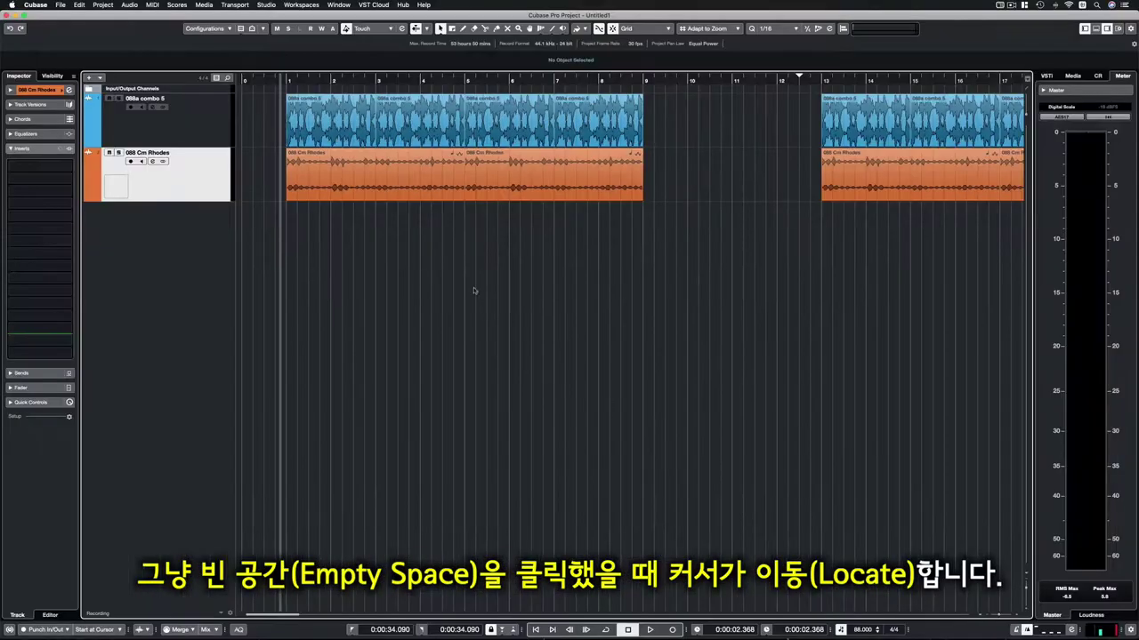
- Relocate the playing cursor from empty space to about bar 7 and then bar 14, stop, and return it to bar 1
{"action": "key", "text": "space"}
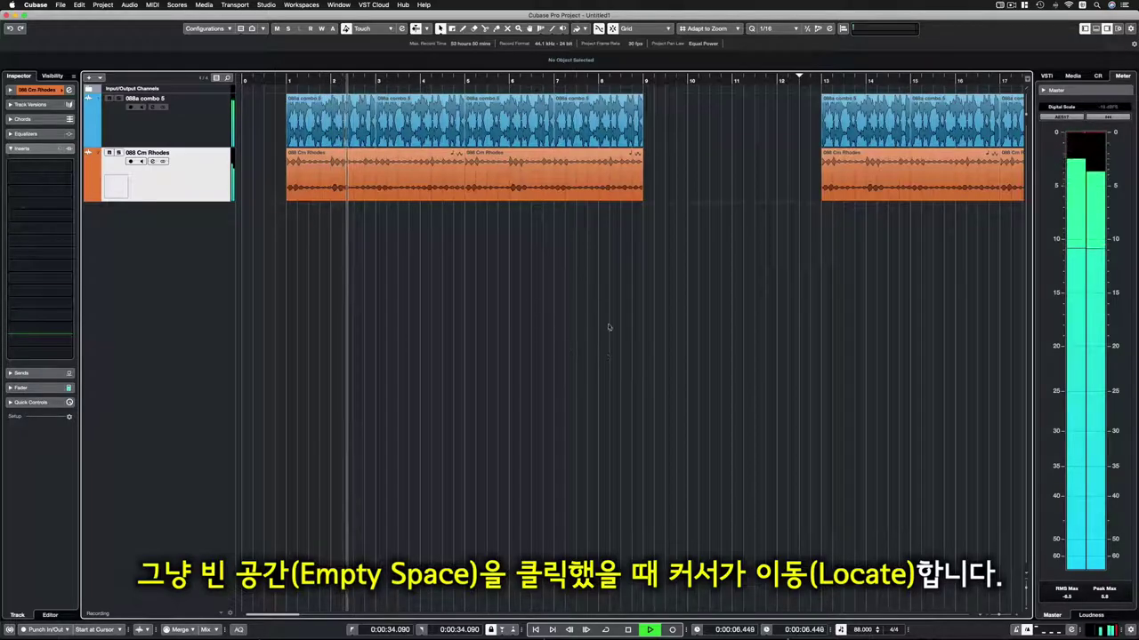
{"action": "left_click", "coordinate": [565, 335]}
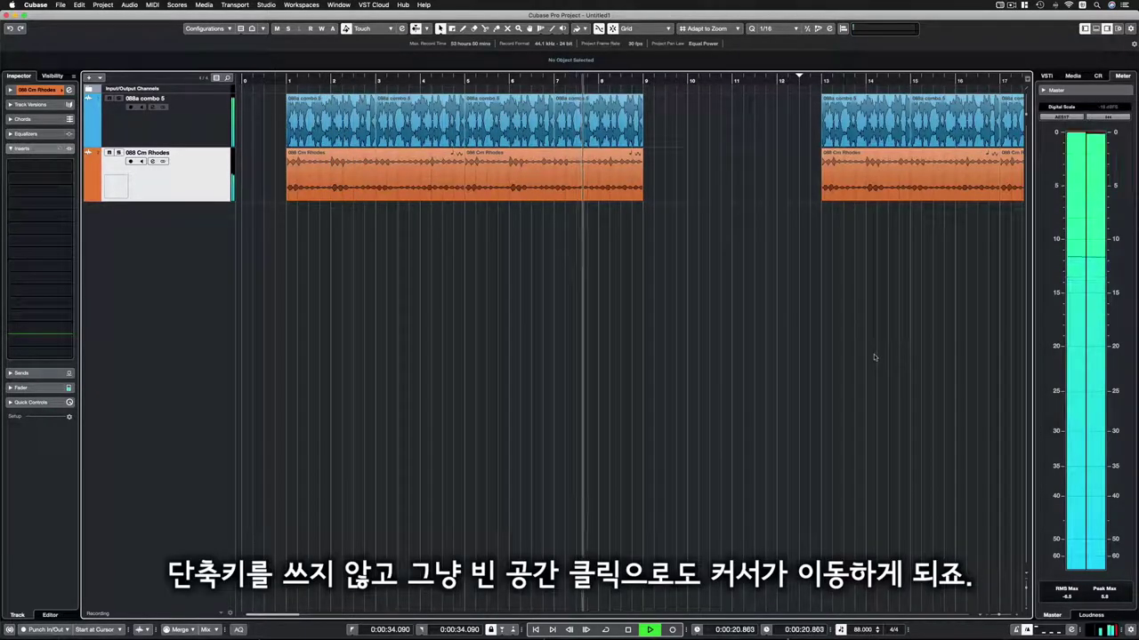
{"action": "left_click", "coordinate": [875, 356]}
{"action": "key", "text": "space"}
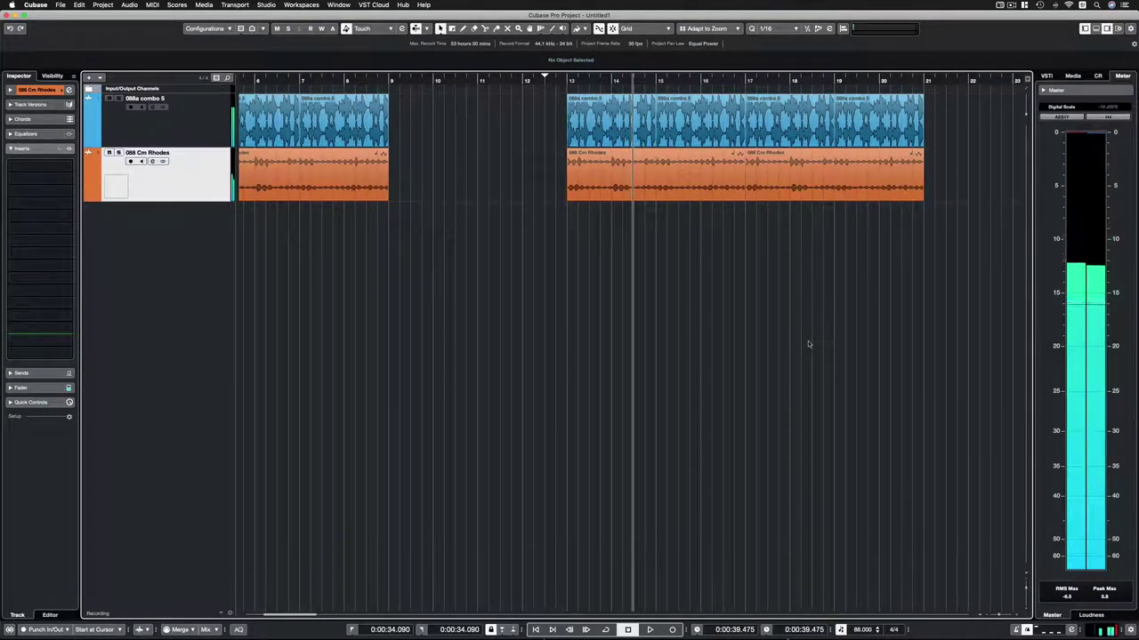
{"action": "scroll", "coordinate": [711, 323], "scroll_direction": "left", "scroll_amount": 6}
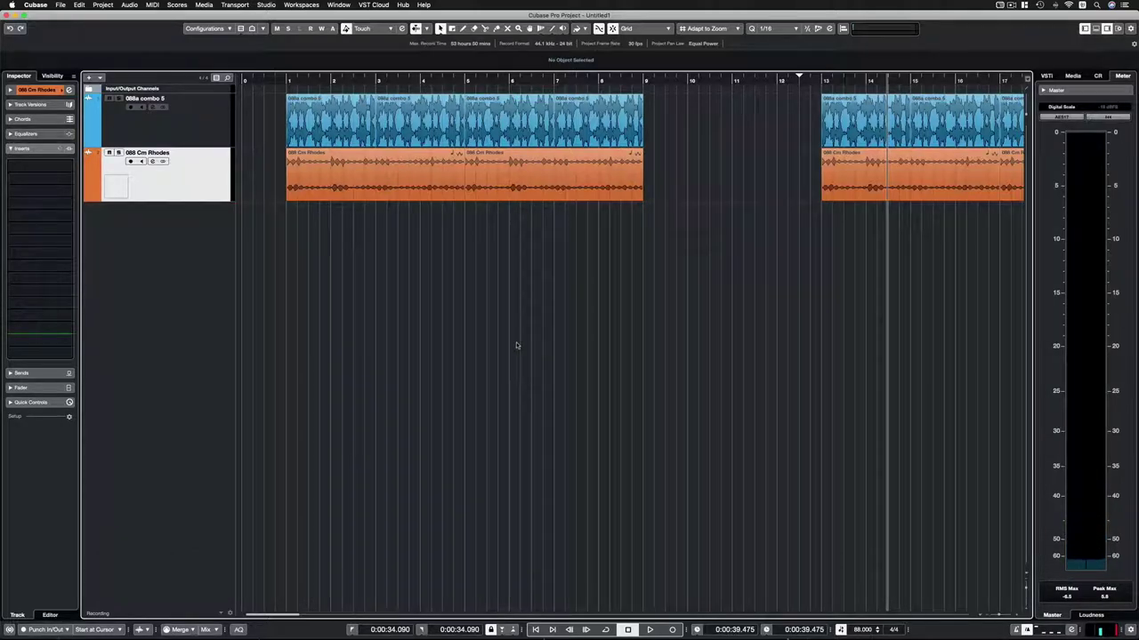
{"action": "left_click", "coordinate": [289, 82]}
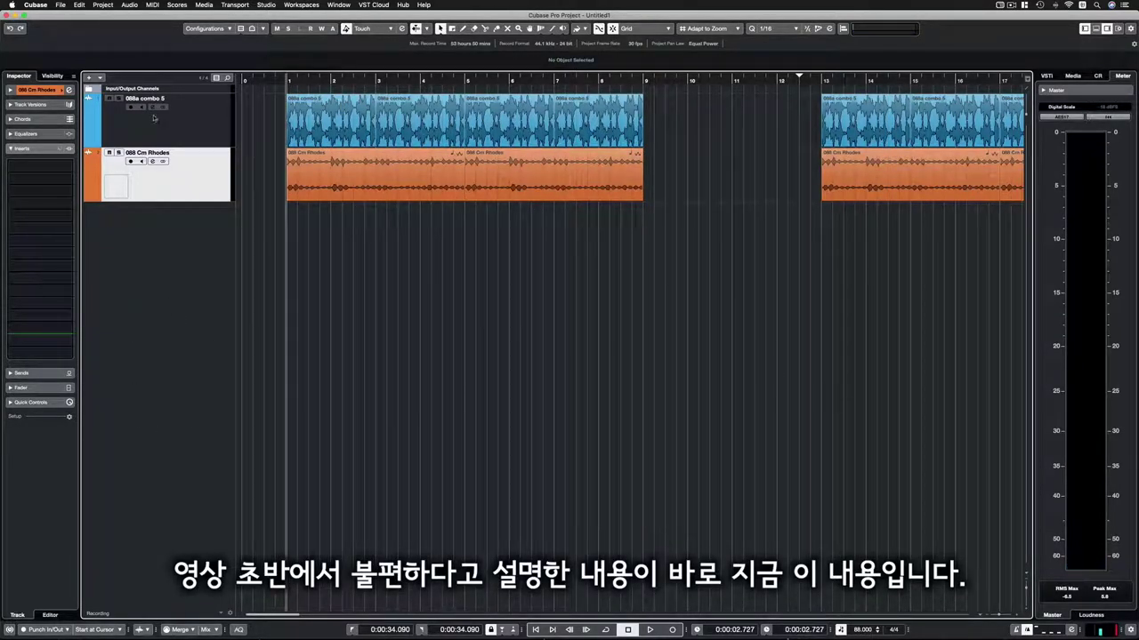
- Disable Locate when Clicked in Empty Space in the Transport preferences and accept the change
{"action": "left_click", "coordinate": [36, 4]}
{"action": "left_click", "coordinate": [40, 29]}
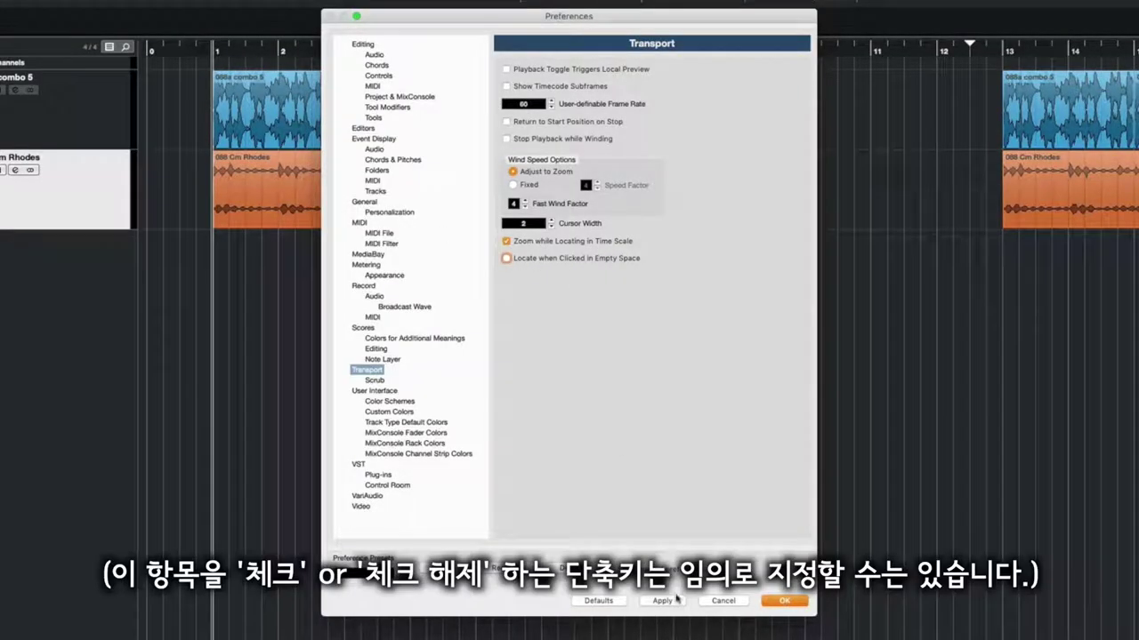
{"action": "left_click", "coordinate": [778, 602]}
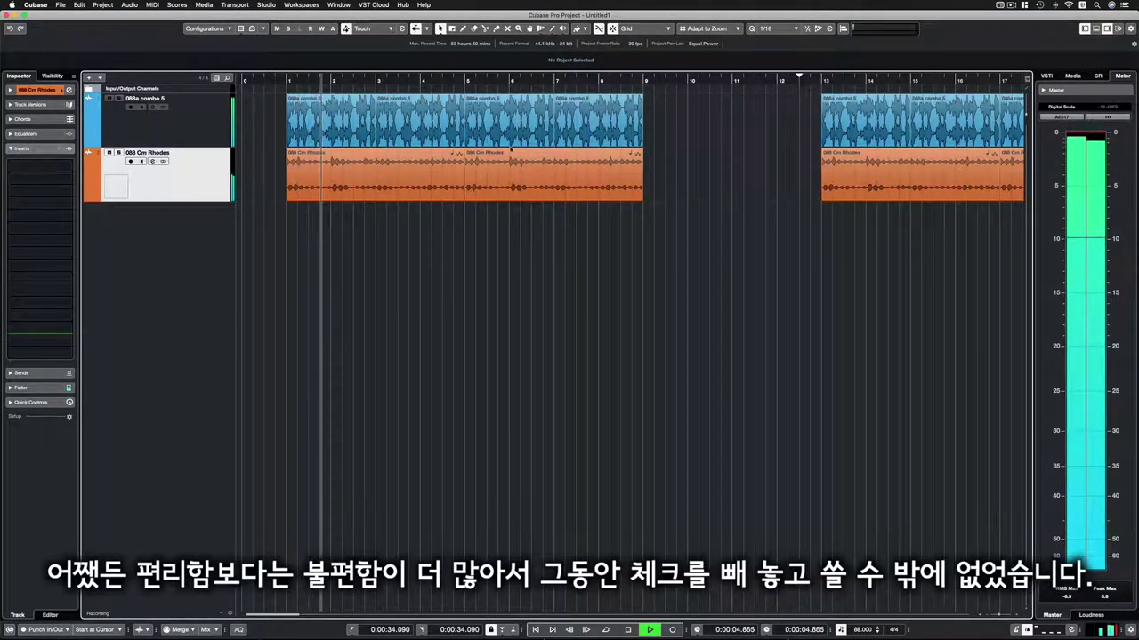
- Start playback, relocate the cursor from empty space to about bar 8 and about bar 14, and stop
{"action": "left_click", "coordinate": [532, 80]}
{"action": "key", "text": "KP_Subtract"}
{"action": "key", "text": "KP_Subtract"}
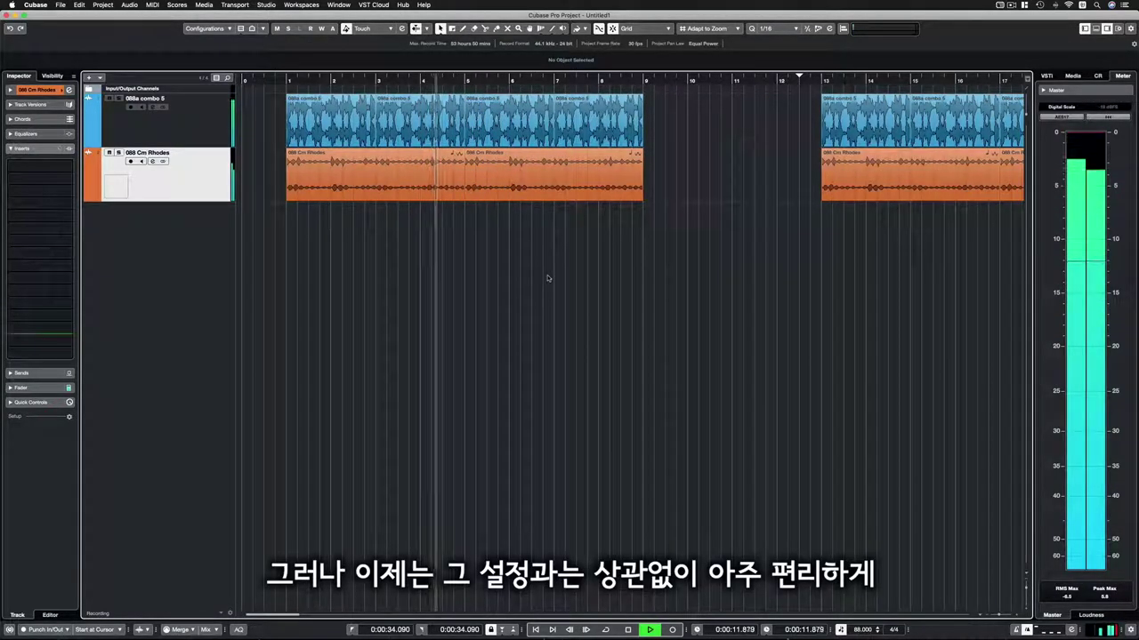
{"action": "left_click", "coordinate": [610, 278], "text": "alt+shift"}
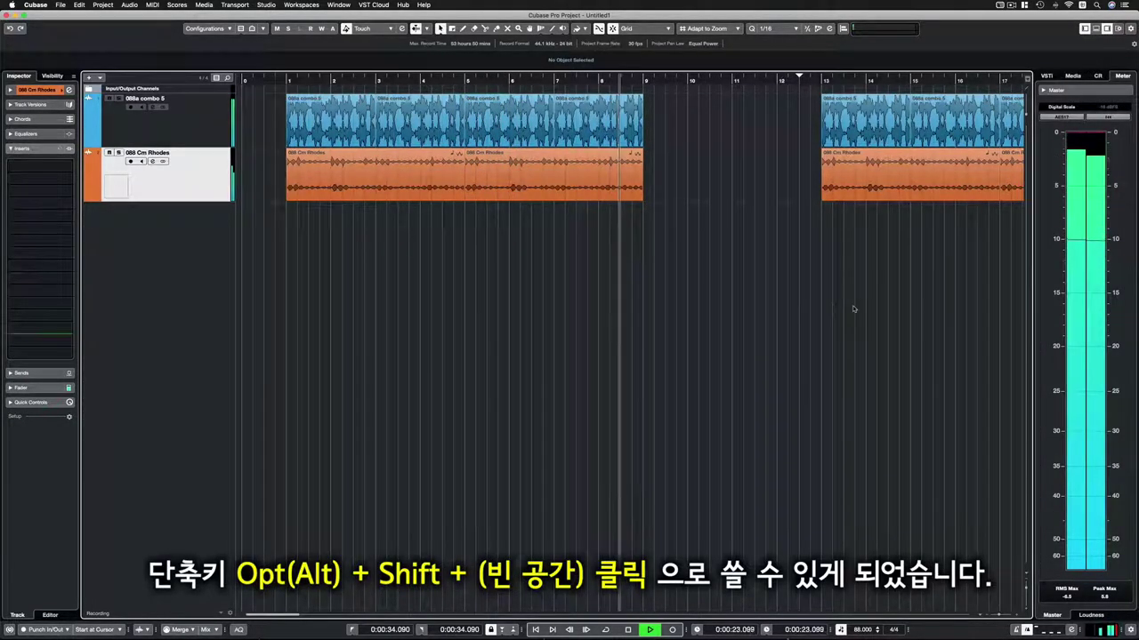
{"action": "left_click", "coordinate": [887, 267], "text": "alt+shift"}
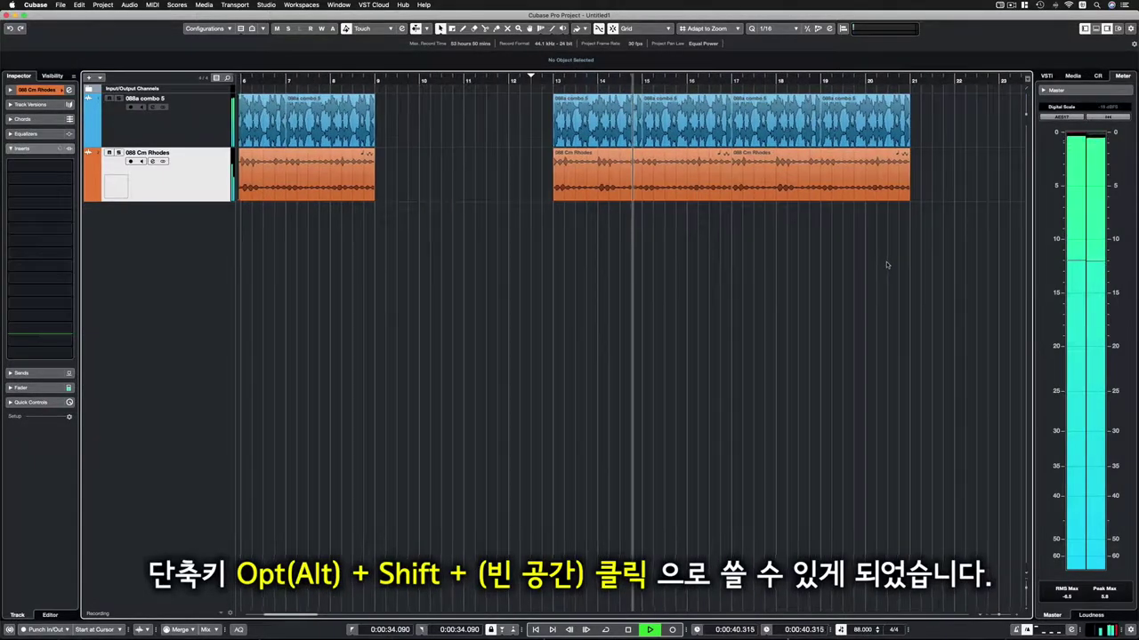
{"action": "key", "text": "space"}
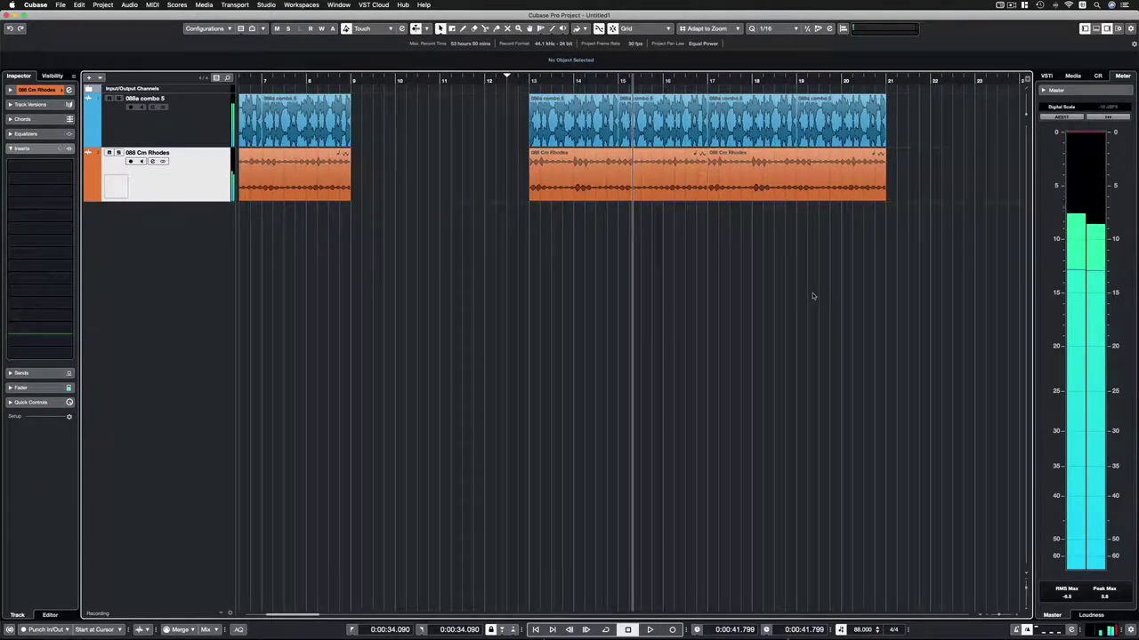
- With playback stopped, jump the project cursor repeatedly from empty space to positions between about bars 2 and 17, ending at bar 4
{"action": "scroll", "coordinate": [812, 296], "scroll_direction": "left", "scroll_amount": 5}
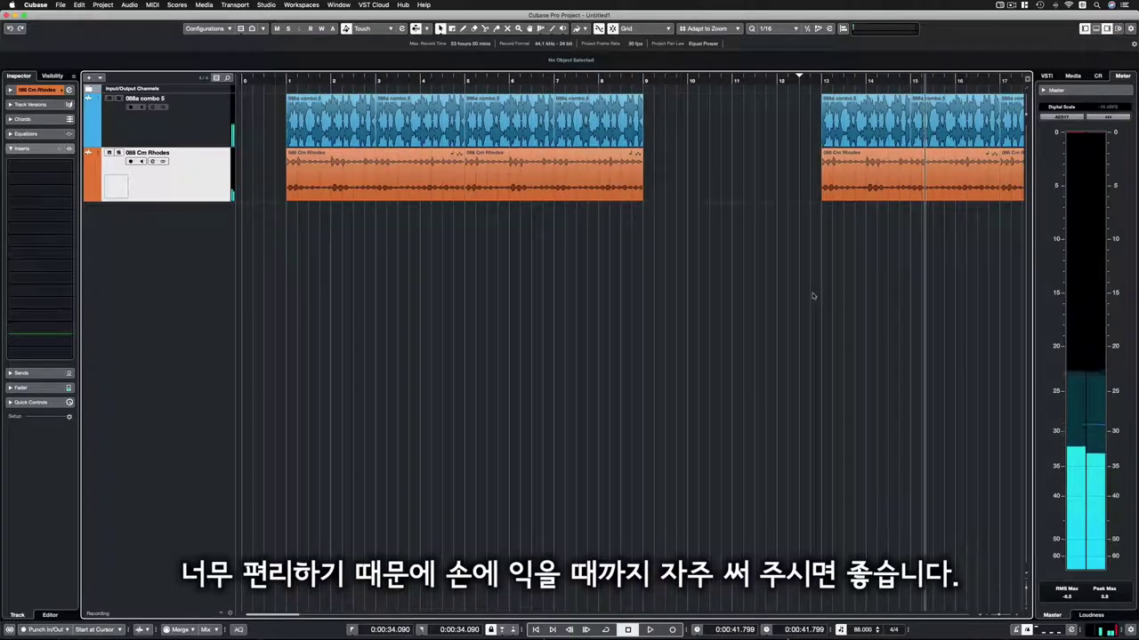
{"action": "key", "text": "g"}
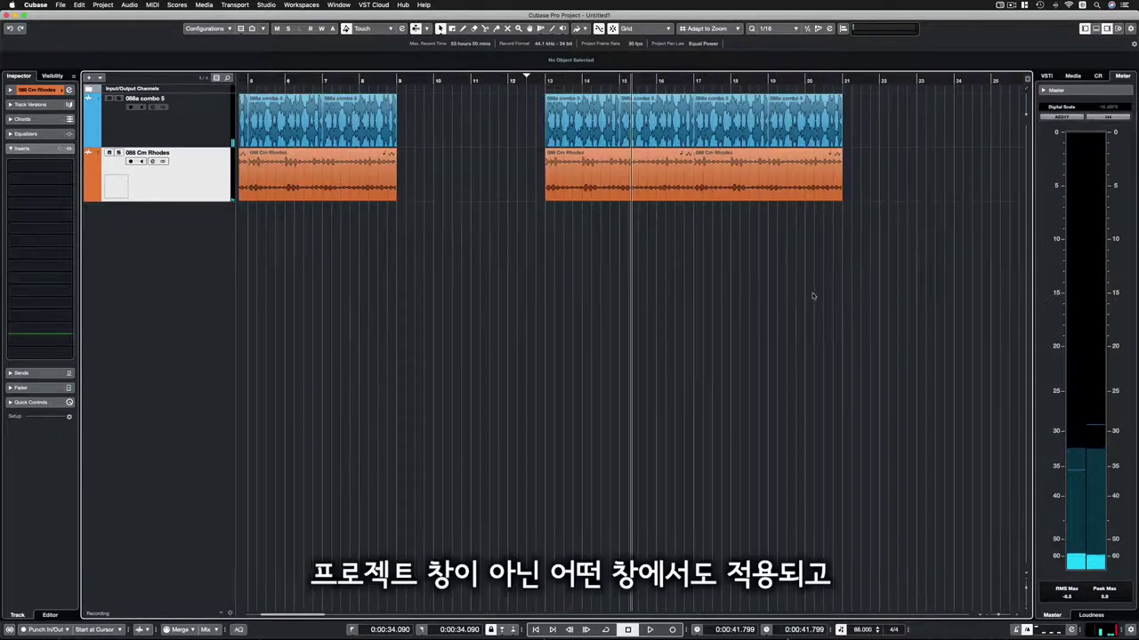
{"action": "scroll", "coordinate": [812, 296], "scroll_direction": "left", "scroll_amount": 5}
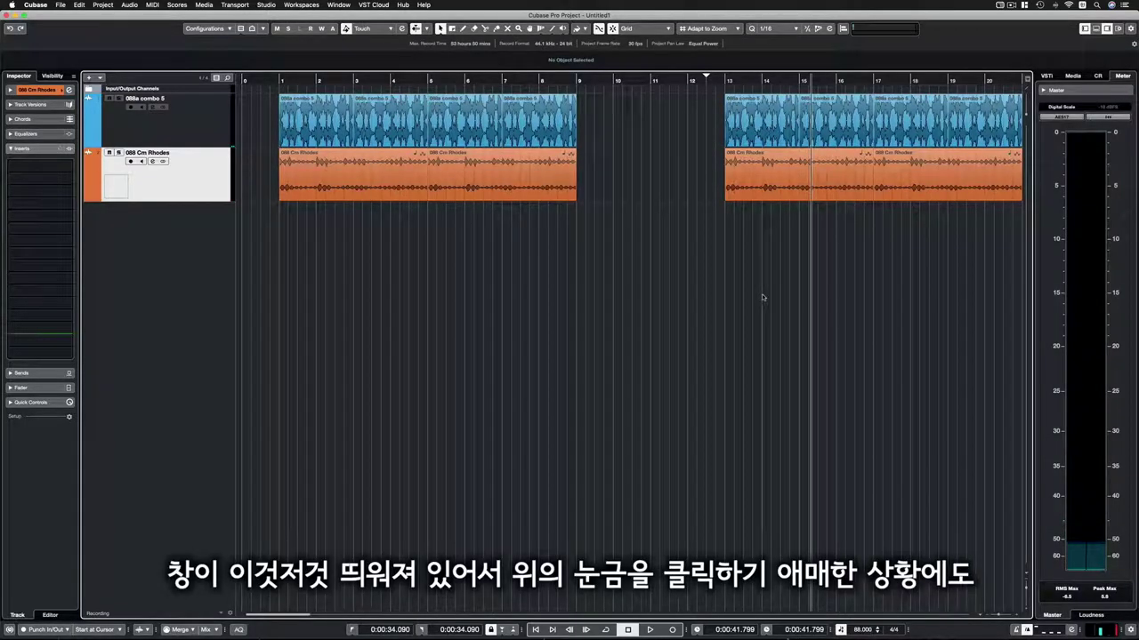
{"action": "key", "text": "g"}
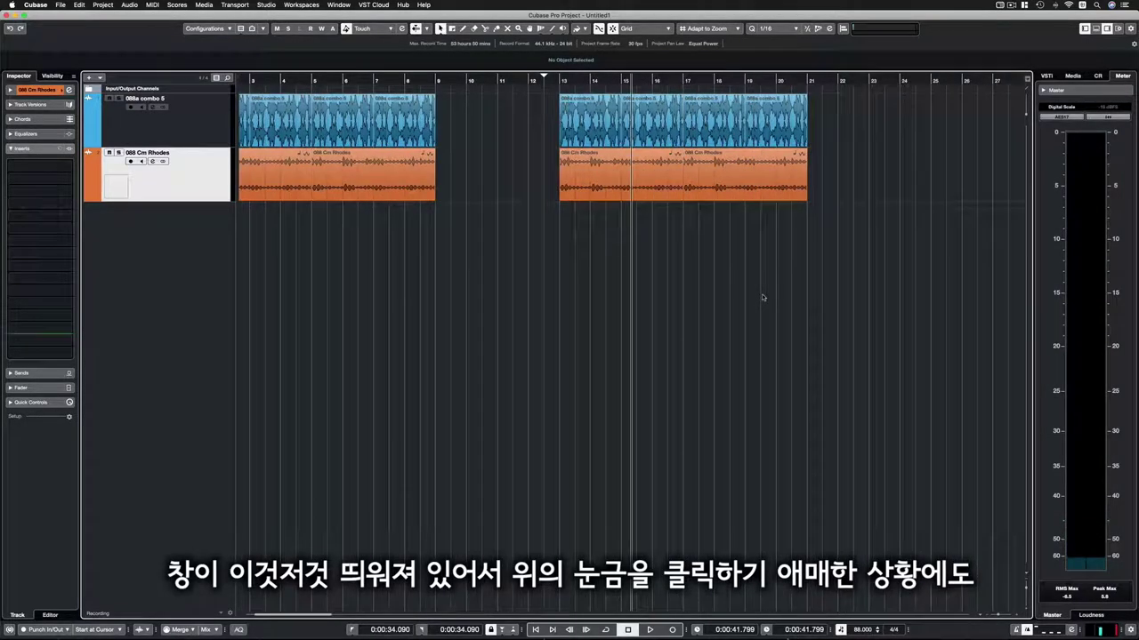
{"action": "key", "text": "h"}
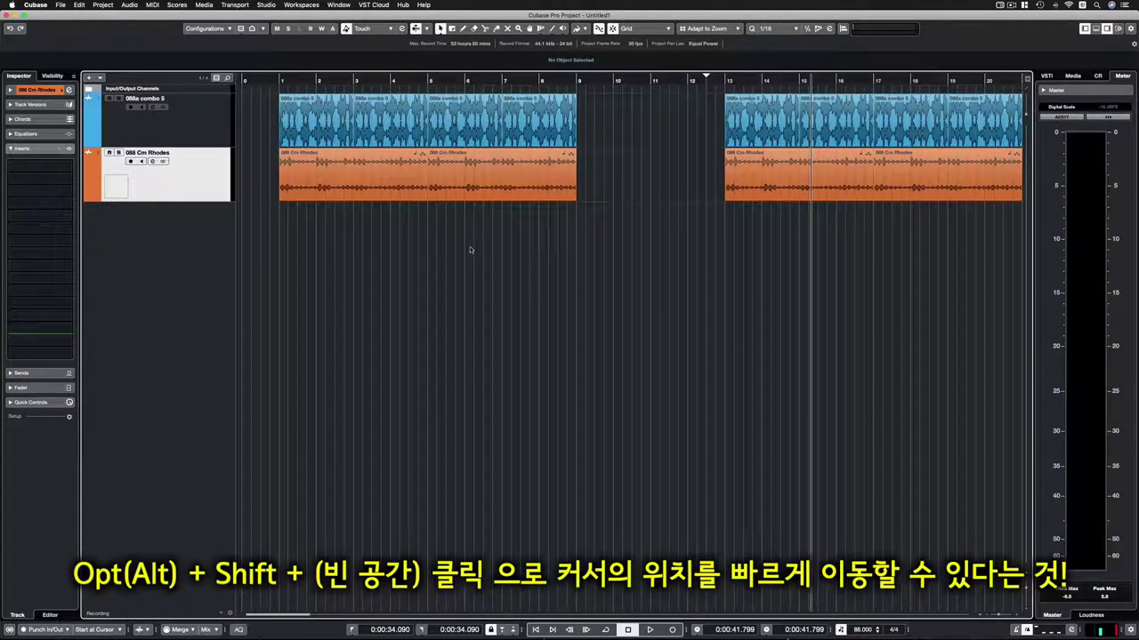
{"action": "left_click", "coordinate": [345, 226], "text": "alt+shift"}
{"action": "left_click", "coordinate": [716, 254], "text": "alt+shift"}
{"action": "left_click", "coordinate": [862, 263], "text": "alt+shift"}
{"action": "left_click", "coordinate": [469, 281], "text": "alt+shift"}
{"action": "left_click", "coordinate": [372, 271], "text": "alt+shift"}
{"action": "left_click", "coordinate": [705, 257], "text": "alt+shift"}
{"action": "left_click", "coordinate": [874, 265], "text": "alt+shift"}
{"action": "left_click", "coordinate": [492, 271], "text": "alt+shift"}
{"action": "left_click", "coordinate": [336, 267], "text": "alt+shift"}
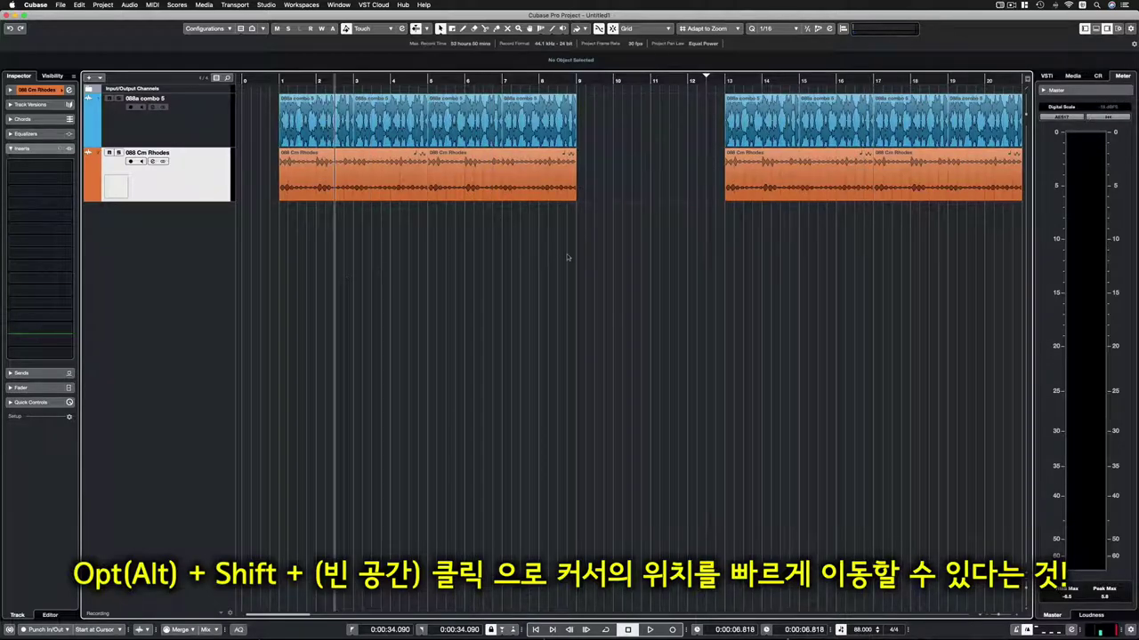
{"action": "left_click", "coordinate": [565, 267], "text": "alt+shift"}
{"action": "left_click", "coordinate": [780, 265], "text": "alt+shift"}
{"action": "left_click", "coordinate": [568, 272], "text": "alt+shift"}
{"action": "left_click", "coordinate": [389, 265], "text": "alt+shift"}
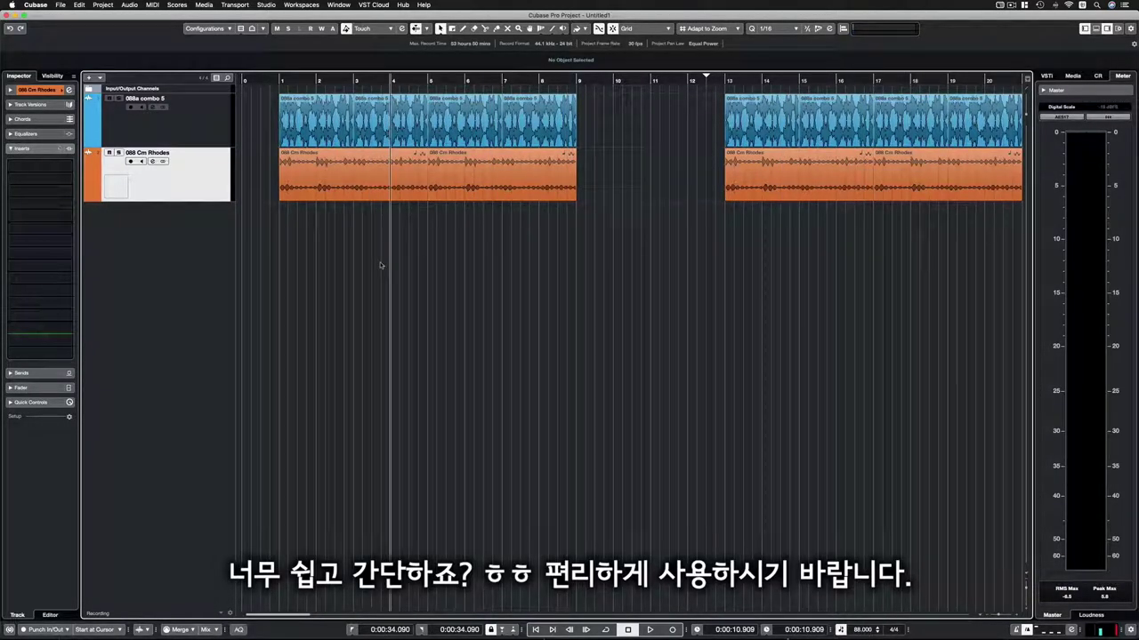